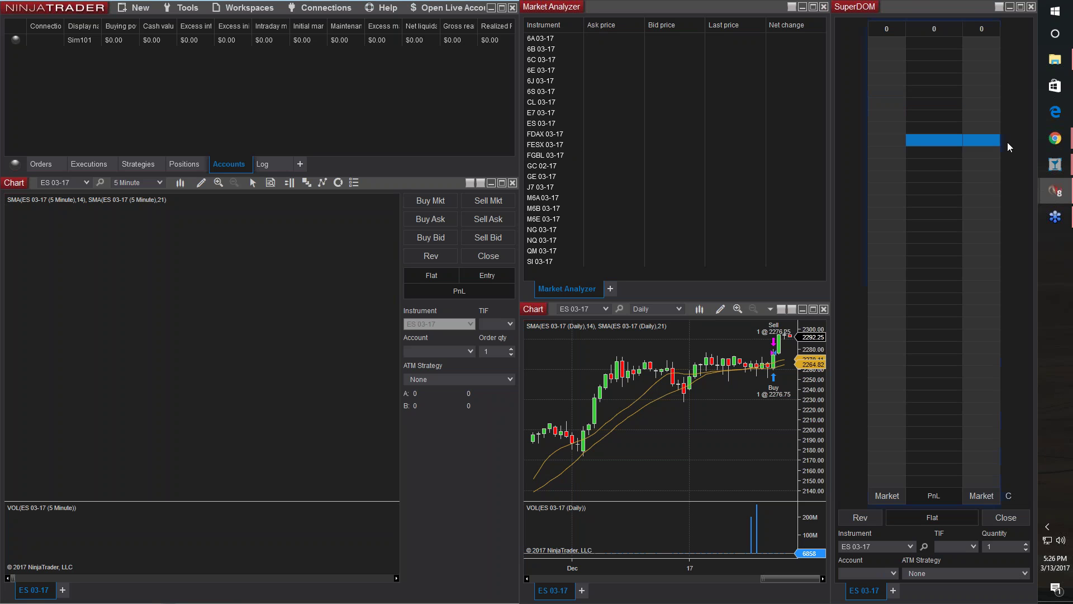
Switch to Chrome, review the Jing, Bandicam and Screencast-O-Matic pages, and return to the trading workspace
mouse_move(1055, 138)
click(987, 115)
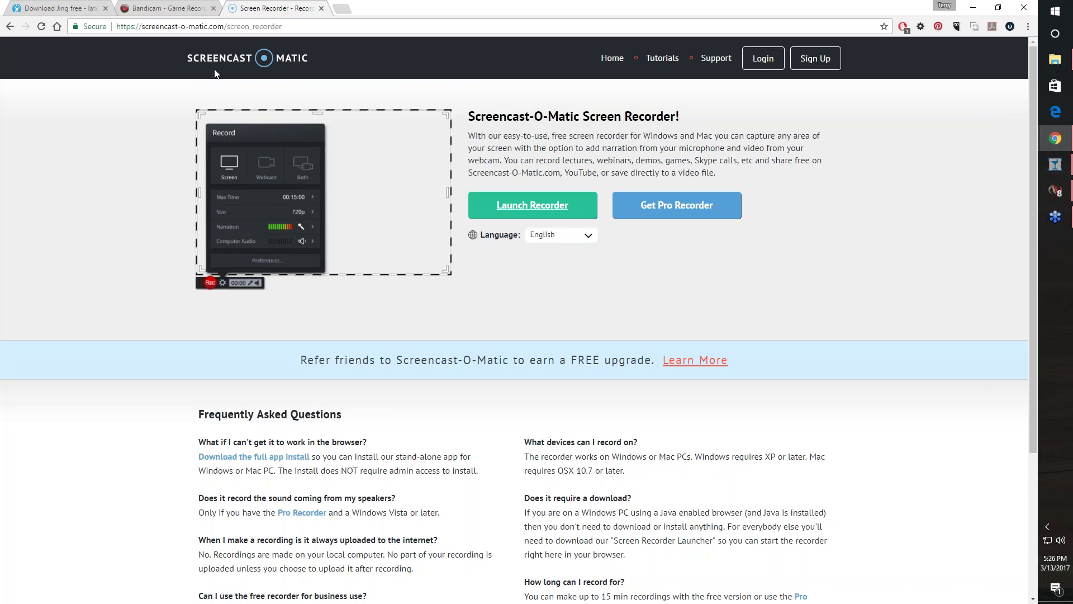
click(208, 5)
key(ctrl+shift+Tab)
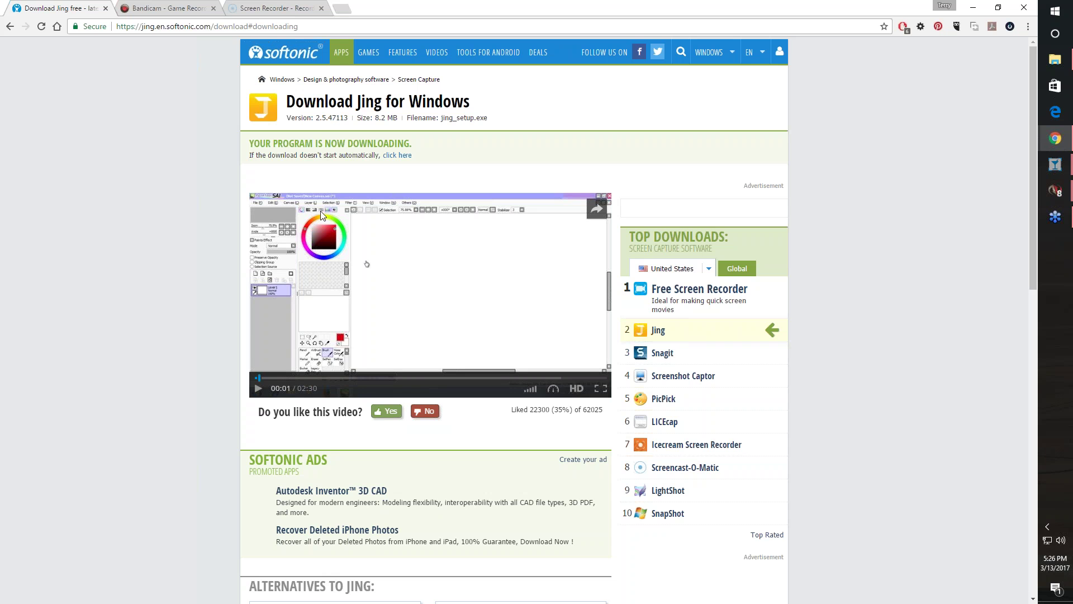
click(179, 7)
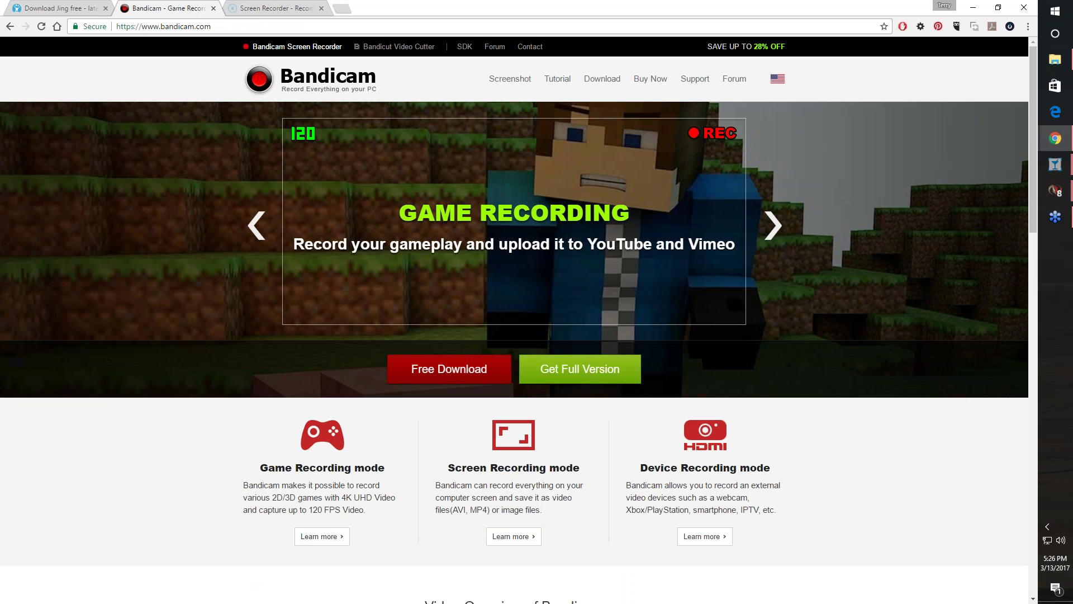
click(295, 7)
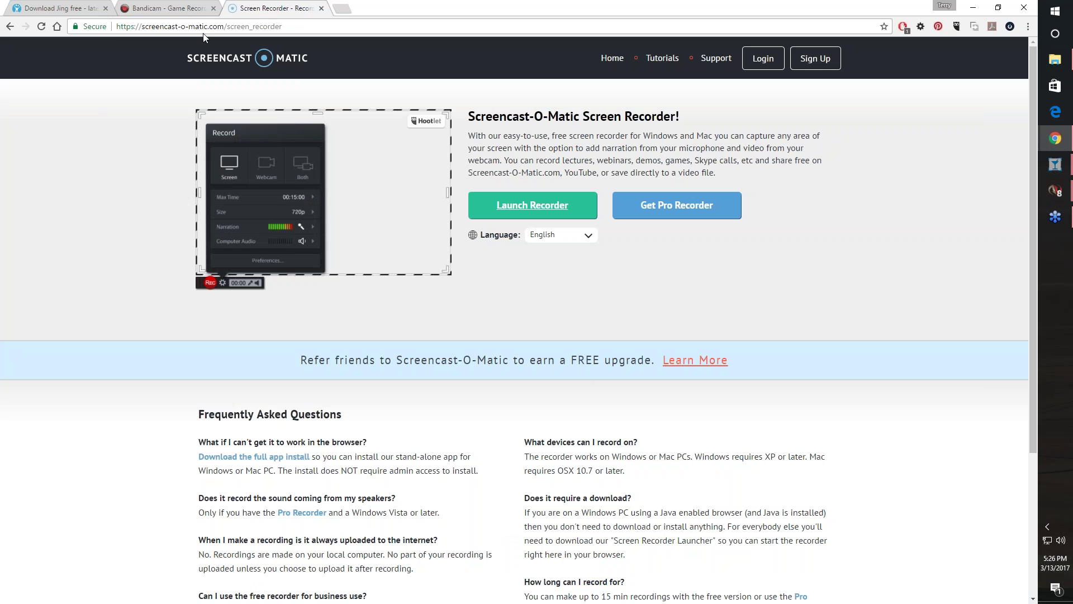
click(140, 5)
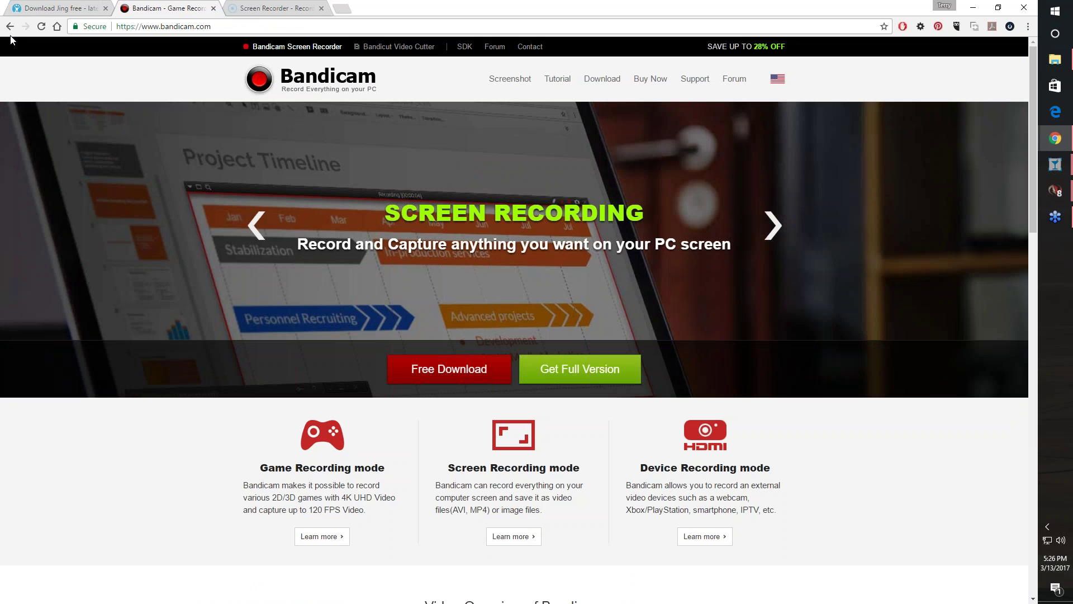
click(62, 7)
click(282, 6)
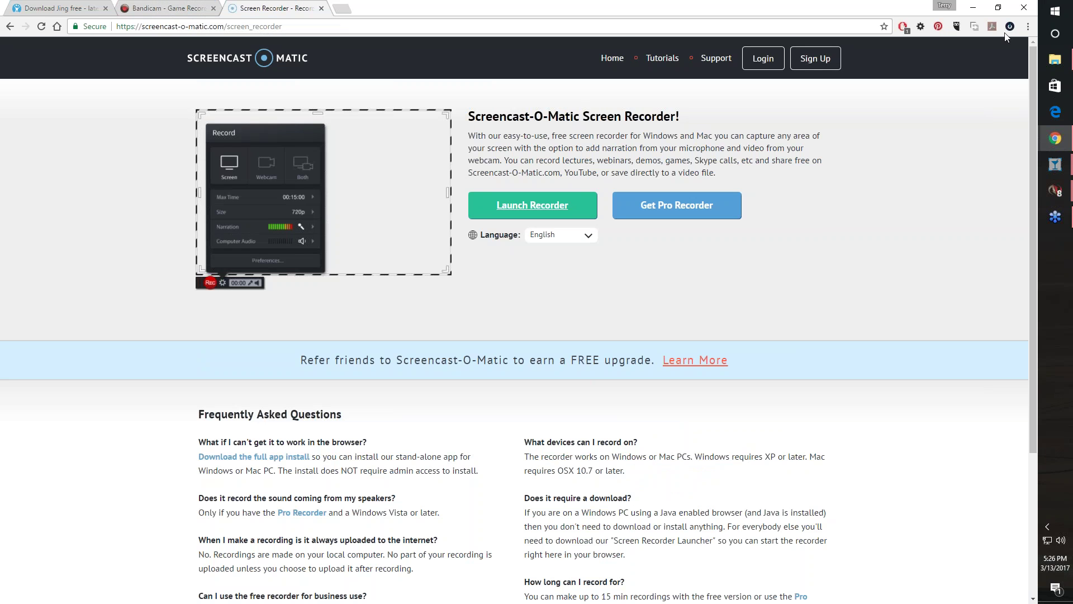
click(973, 7)
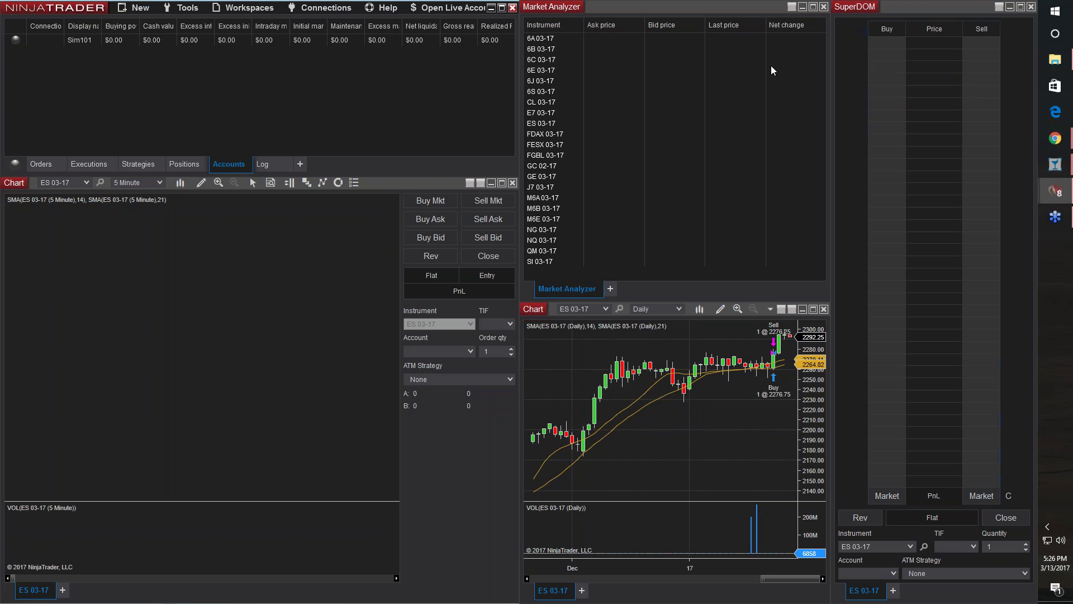
Launch the Jing screen capture tool
click(1047, 527)
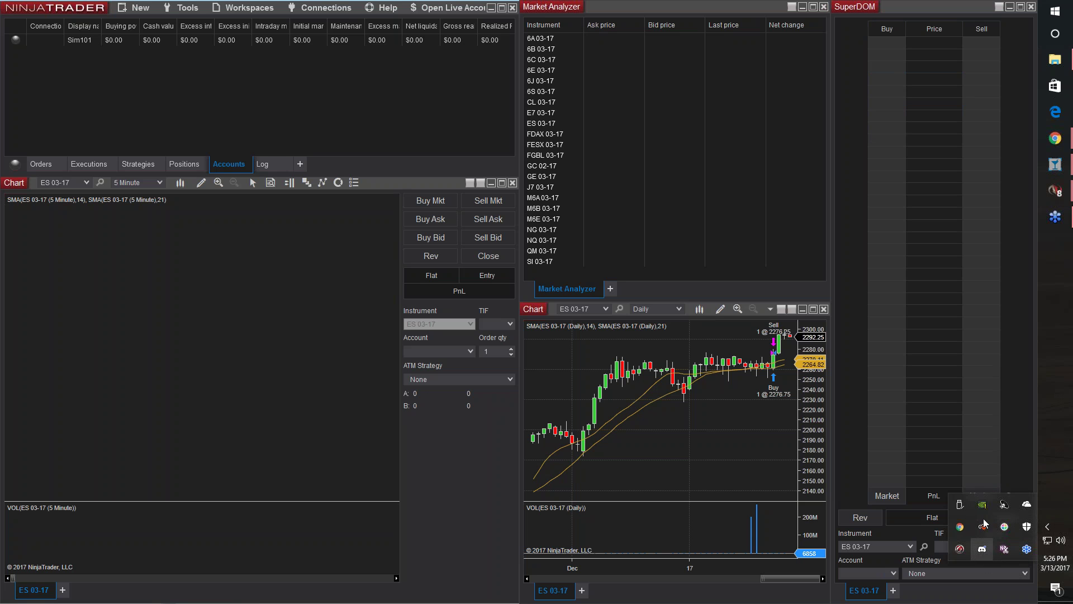
click(1055, 11)
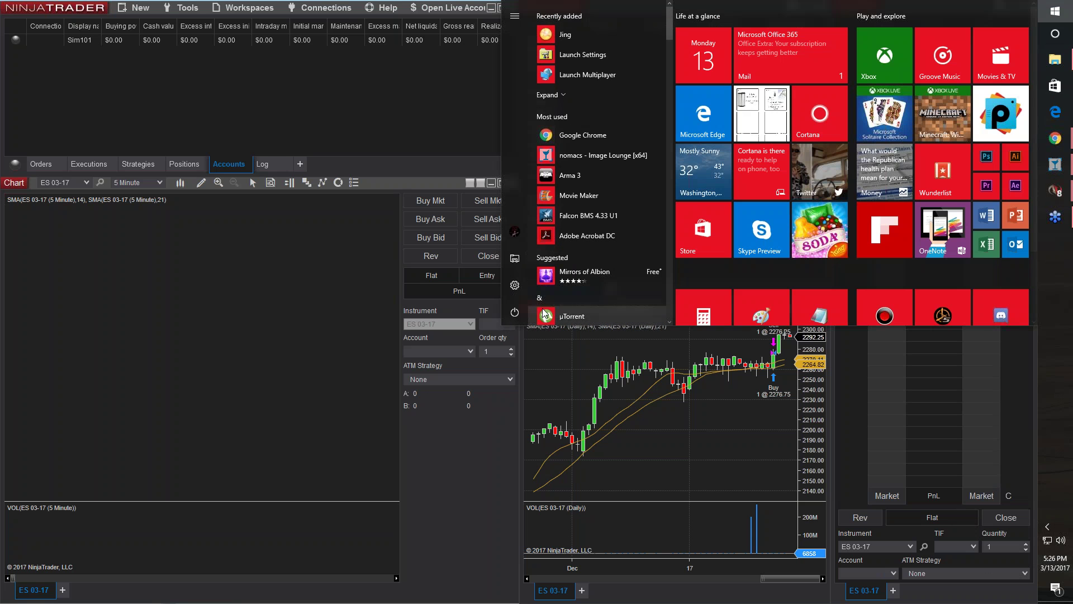
click(590, 35)
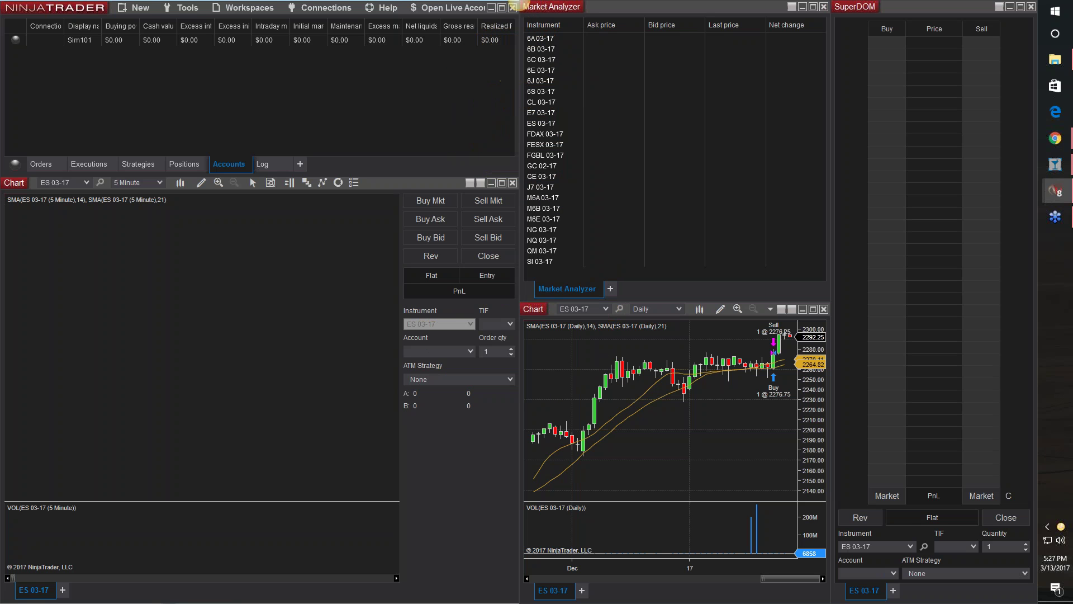
mouse_move(523, 42)
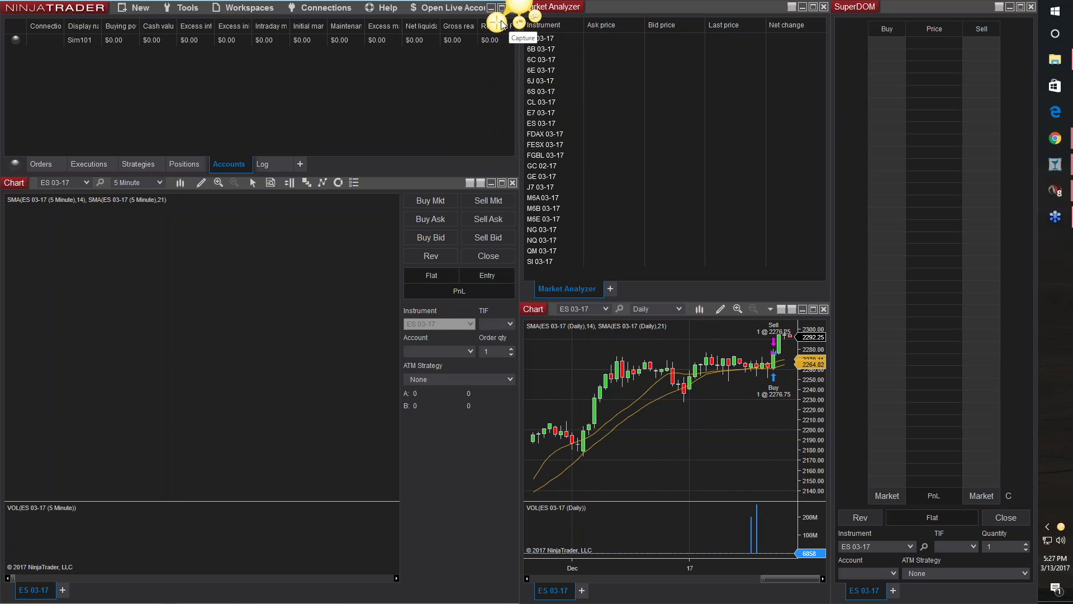
click(501, 24)
click(531, 102)
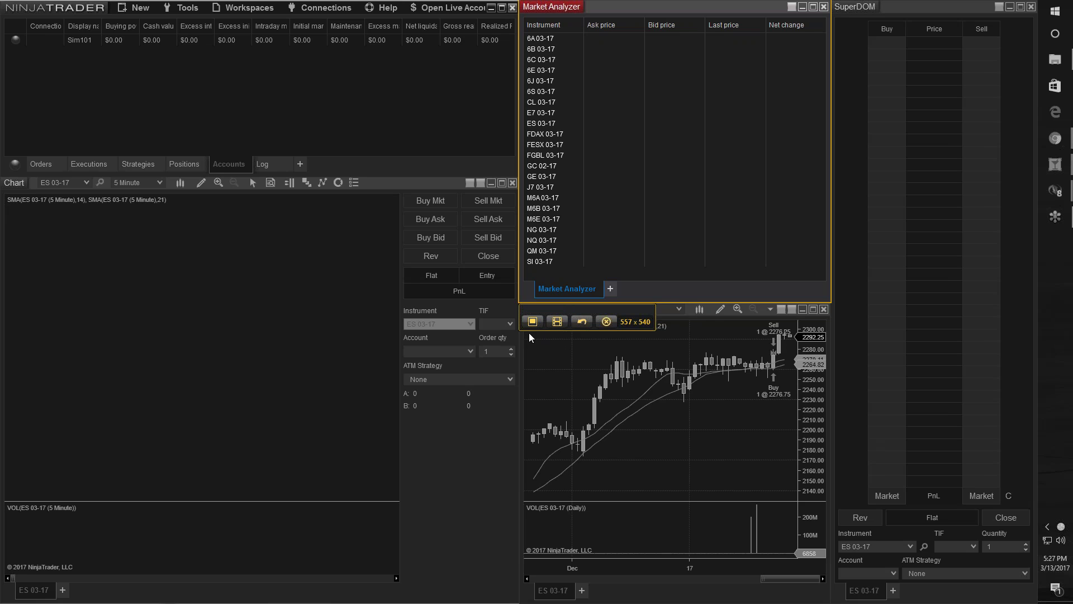
click(608, 322)
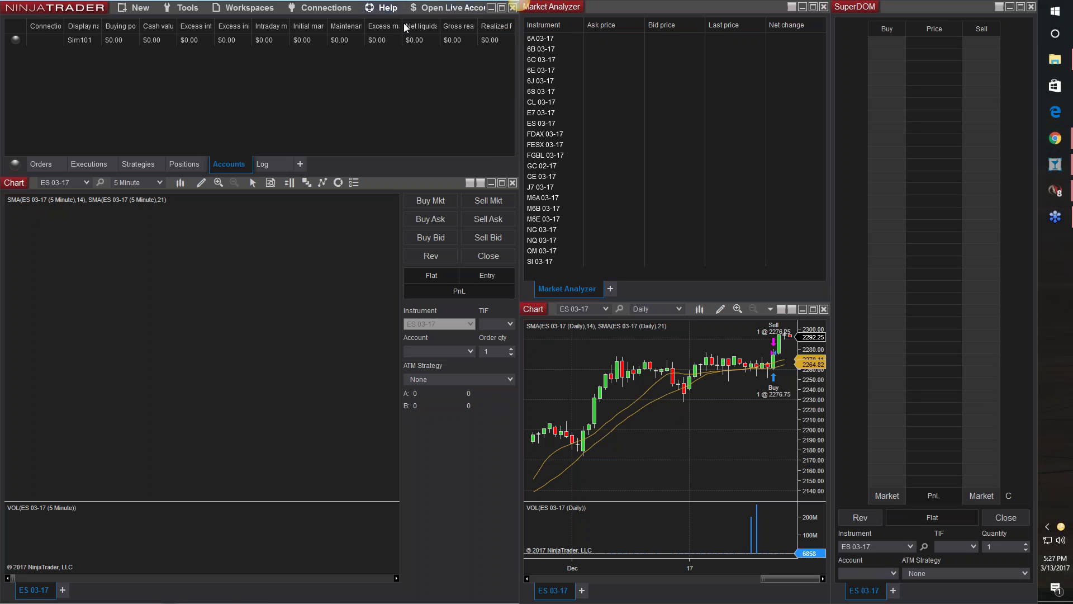
Minimize the NinjaTrader Control Center and start a Jing video recording of the full 1920 x 1080 screen
click(492, 9)
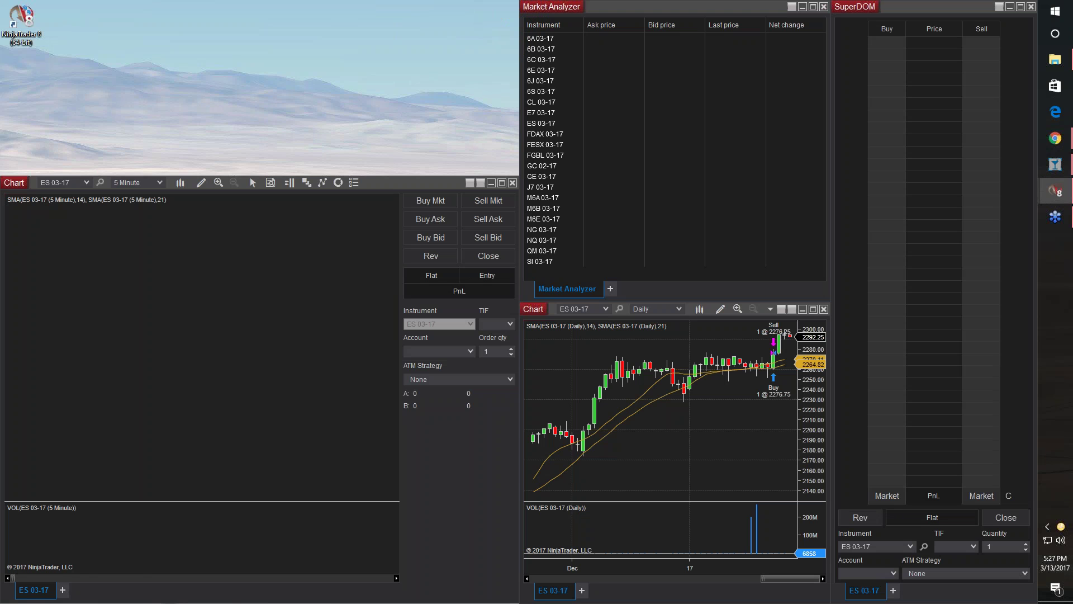
click(1058, 191)
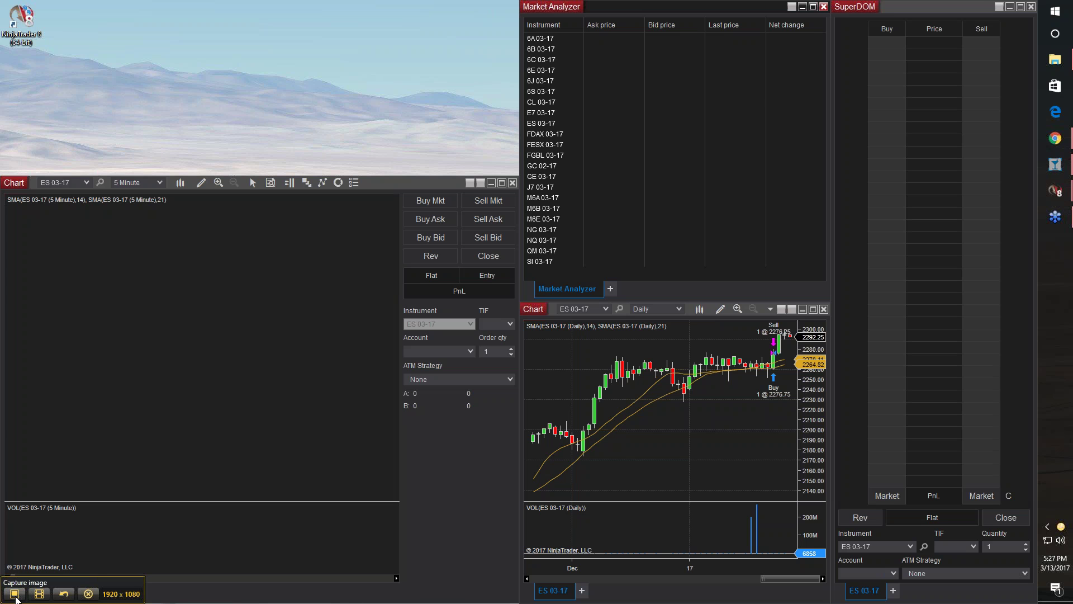
click(39, 593)
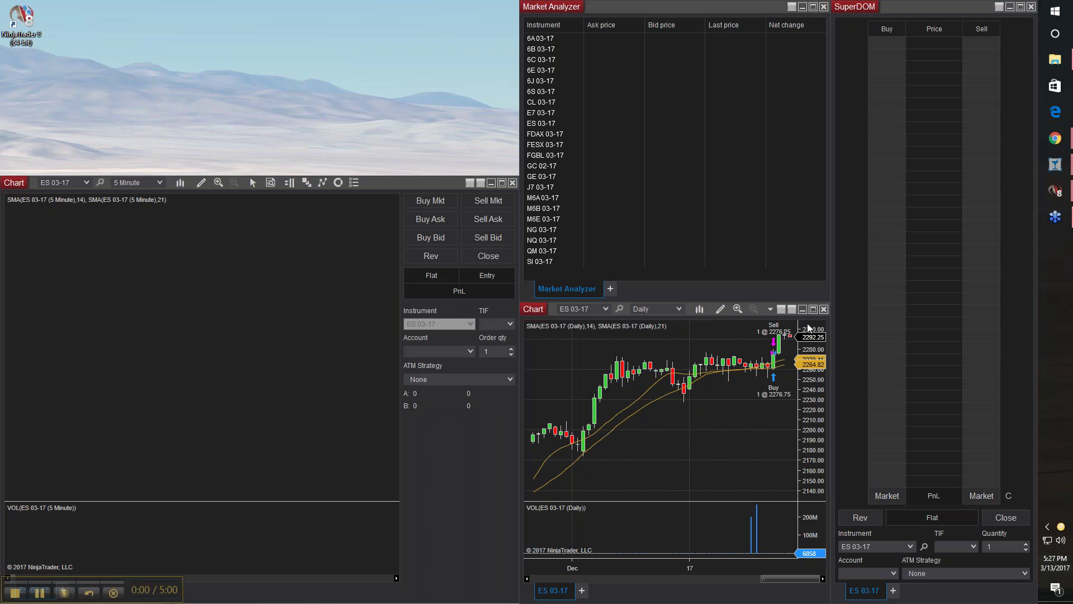
Maximize the daily ES 03-17 chart, browse its price history, and return the chart window to its original size
click(813, 310)
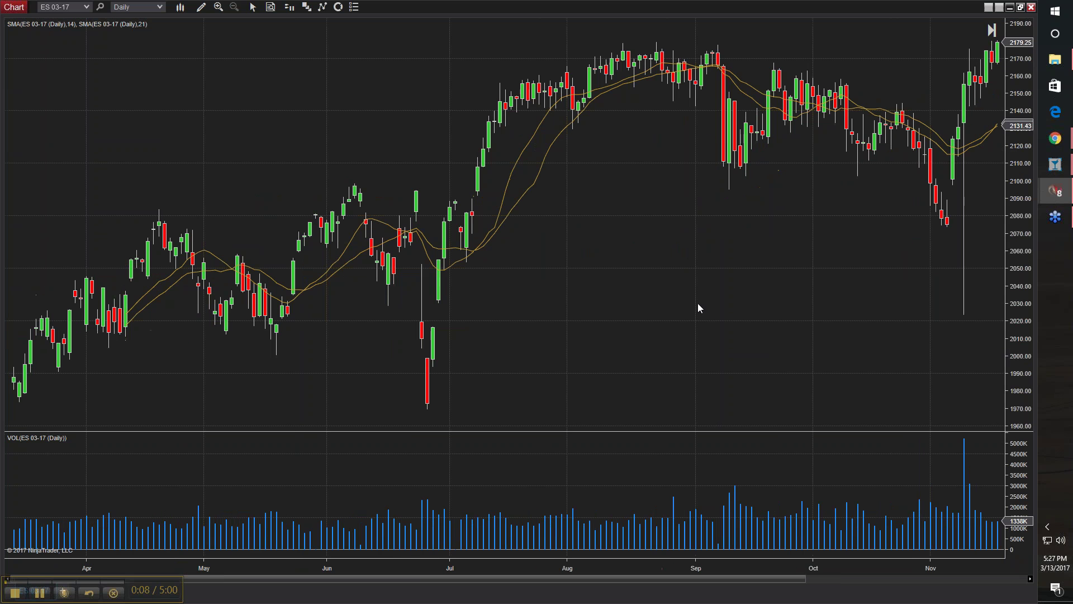
scroll(503, 397, down, 10)
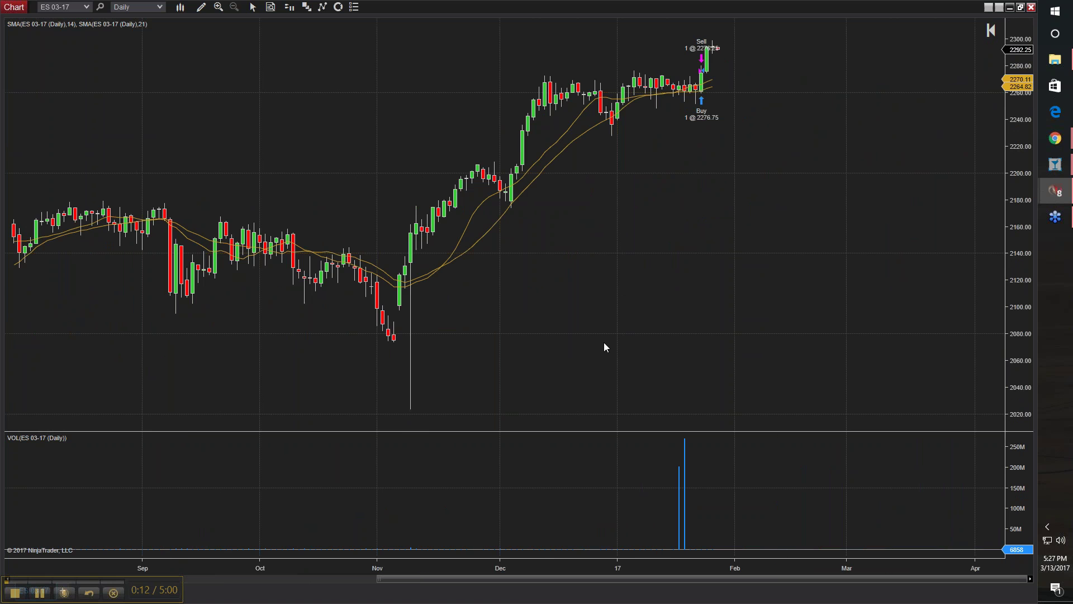
scroll(604, 348, up, 5)
click(1021, 10)
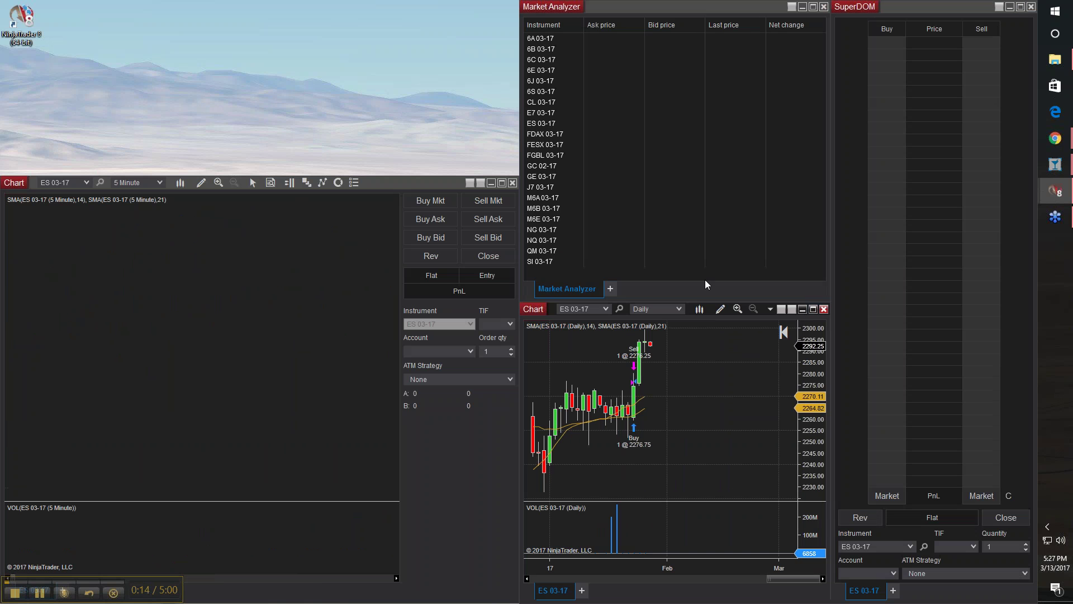
Restore the NinjaTrader Control Center window and stop the Jing recording
mouse_move(1058, 193)
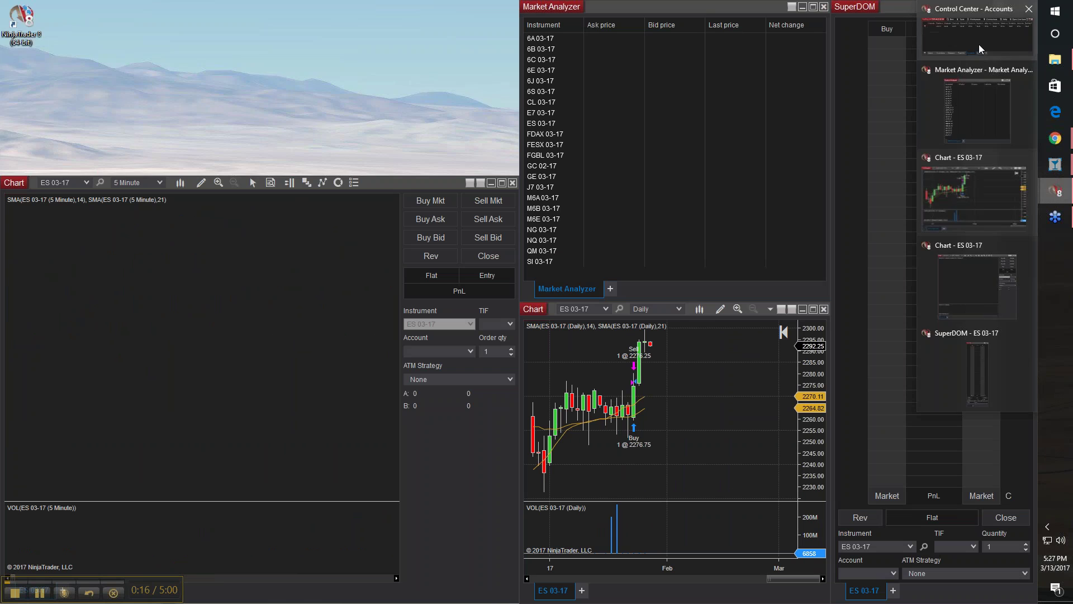
click(978, 73)
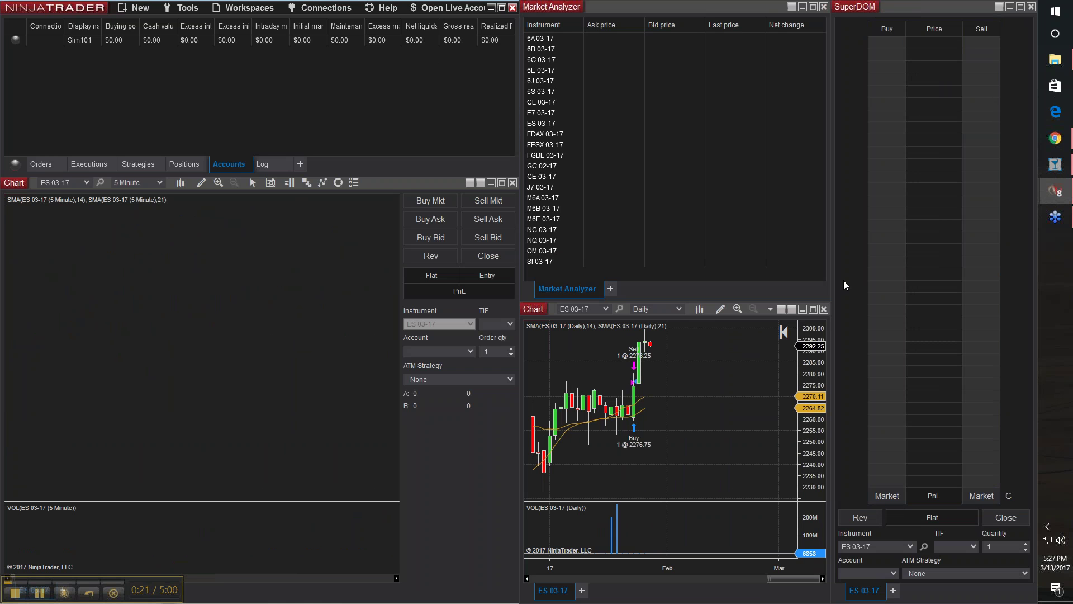
click(17, 596)
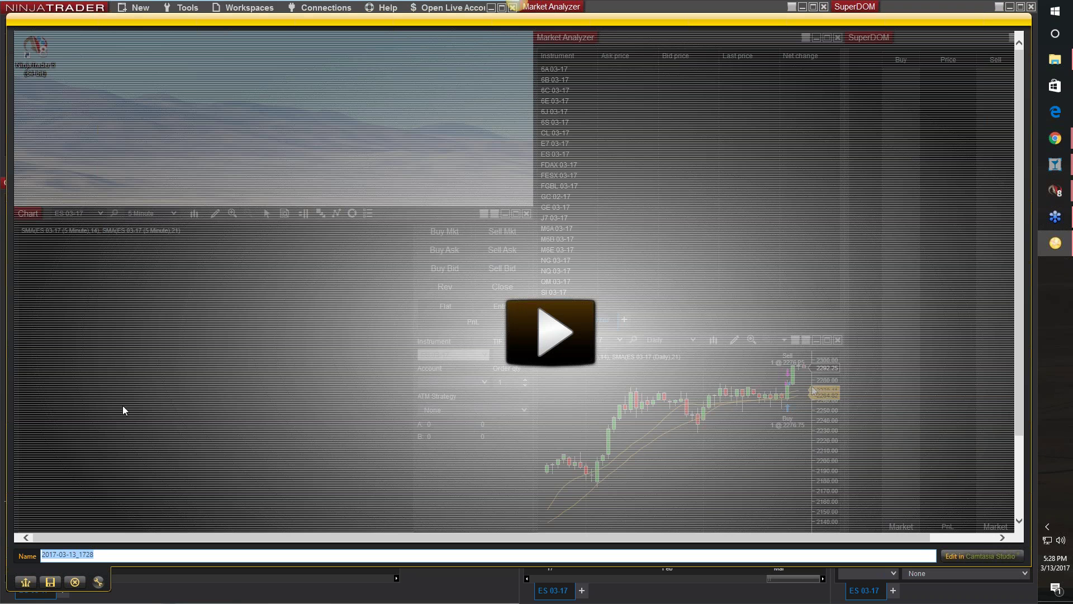
Save the recording to the Desktop as the SWF file 2017-03-13_1728.swf and dismiss the save notification
click(50, 582)
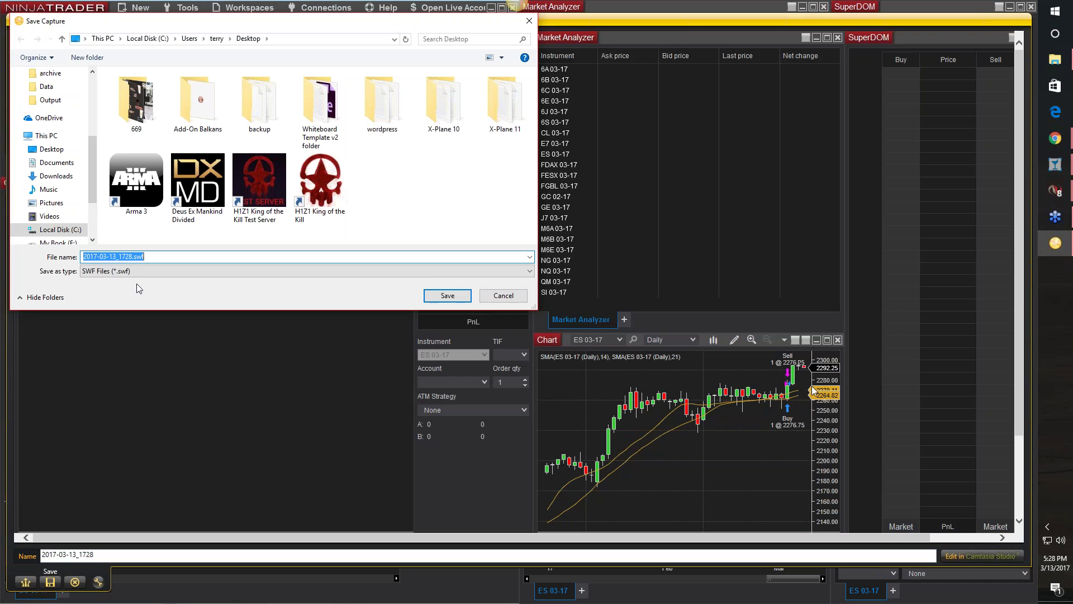
click(129, 270)
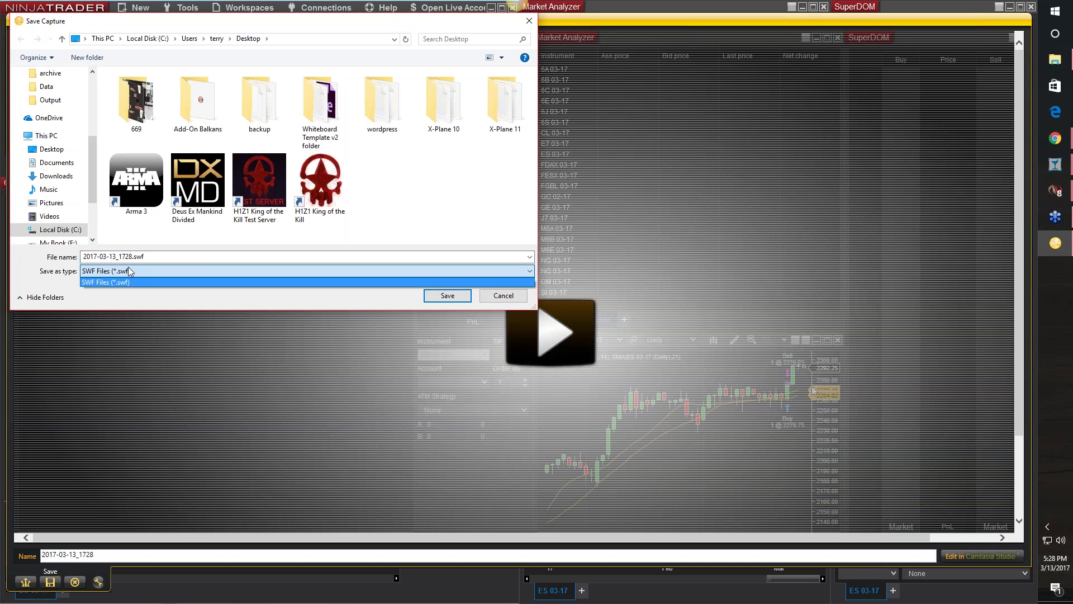
click(129, 271)
click(128, 259)
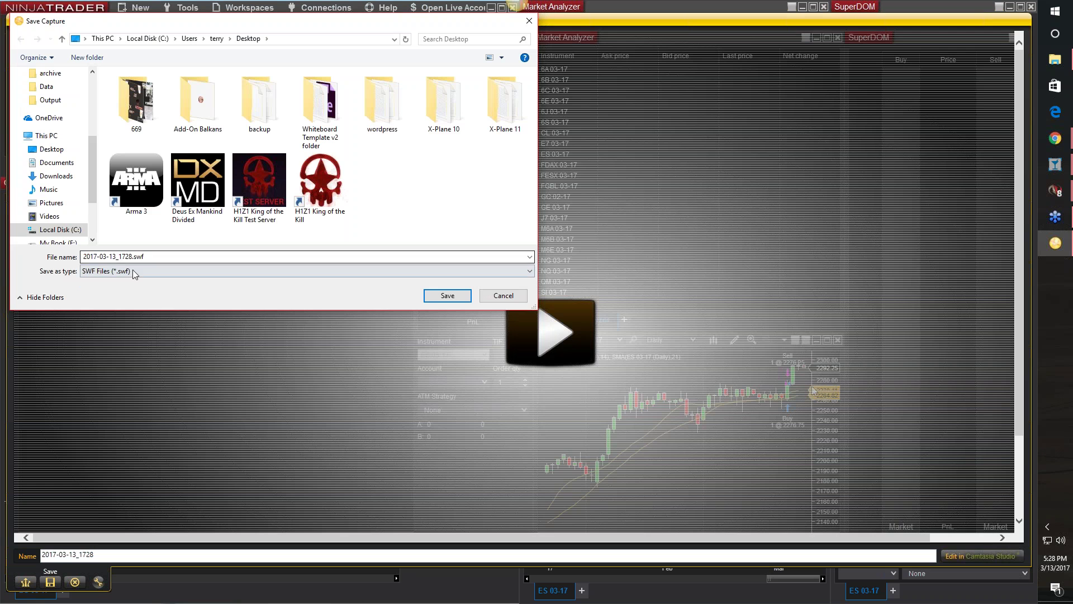
click(448, 296)
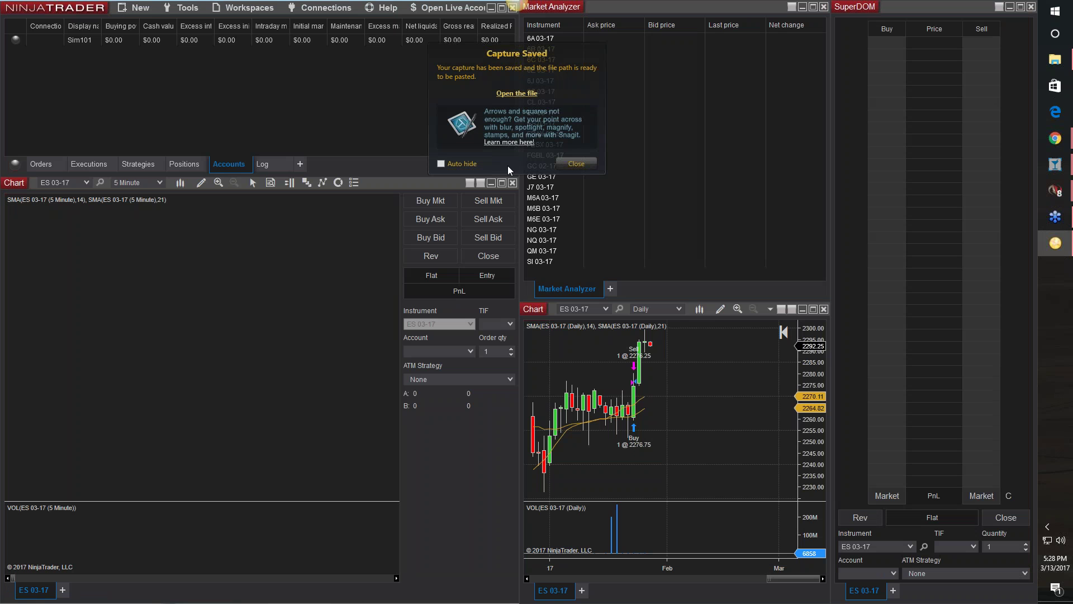
click(575, 164)
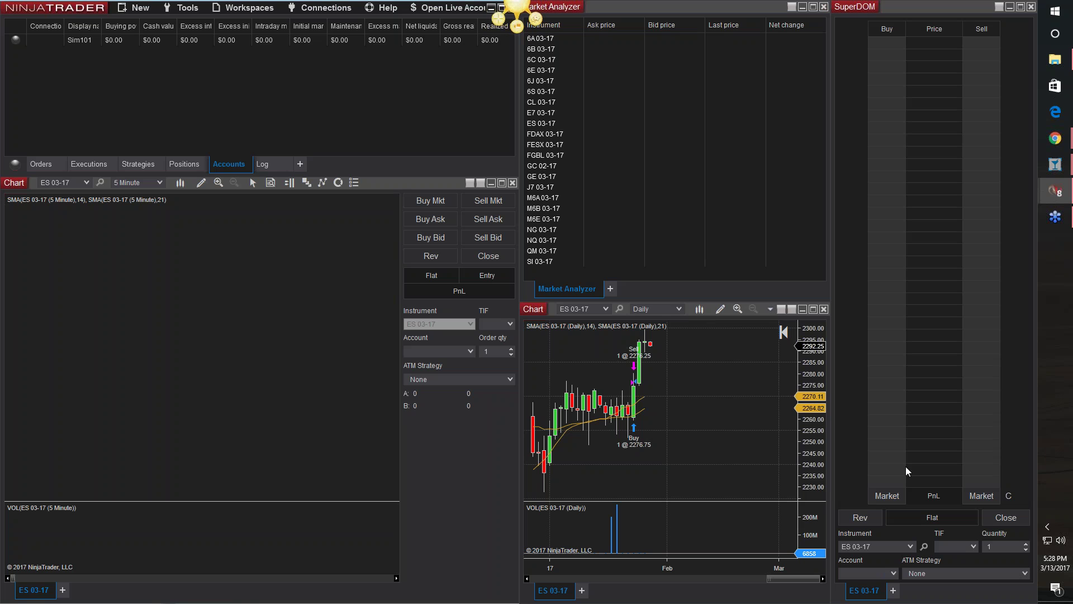
Exit Jing completely
click(1048, 526)
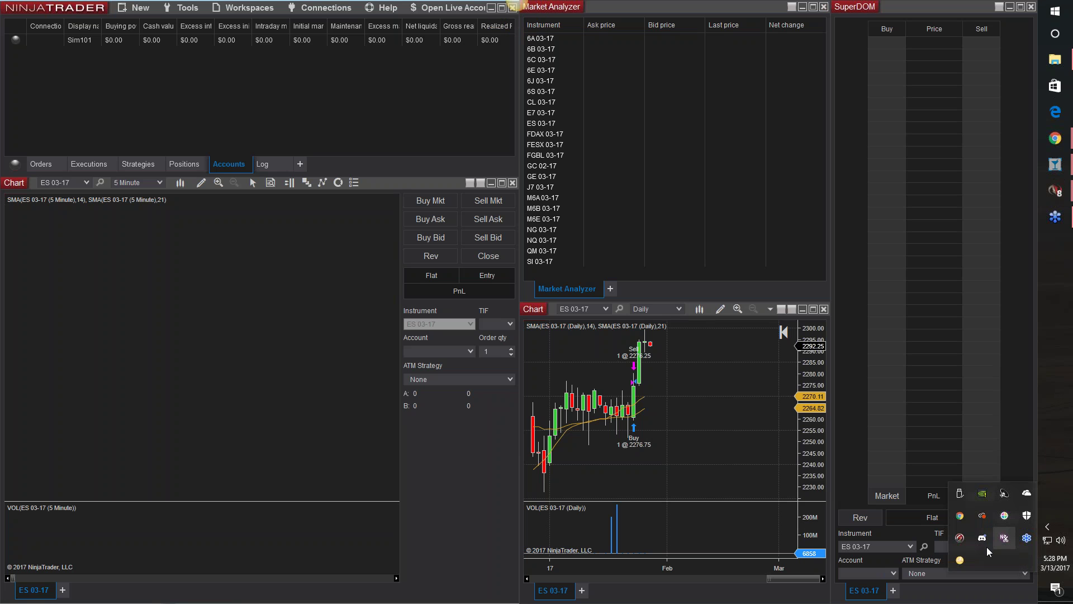
right_click(961, 561)
click(917, 552)
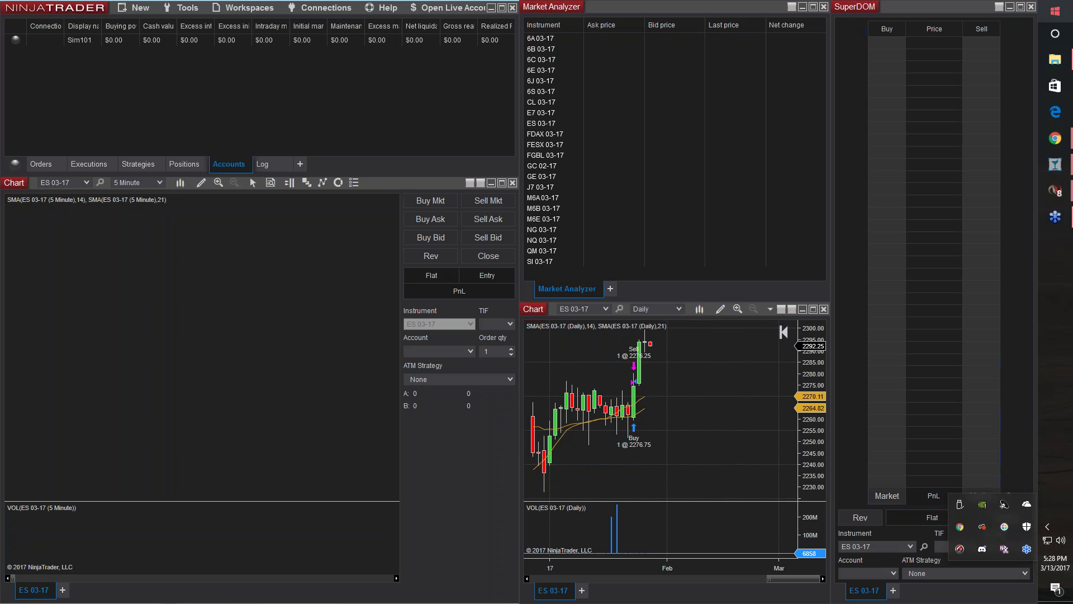
Launch Bandicam and bring up its main window
click(1055, 11)
scroll(911, 249, down, 2)
click(826, 361)
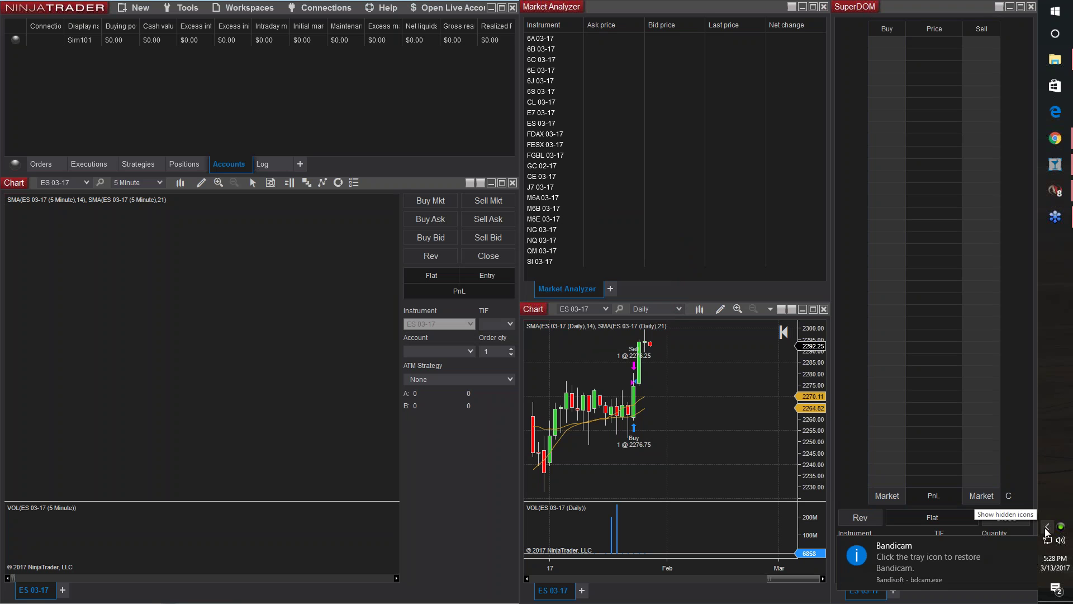
click(1032, 549)
click(1047, 526)
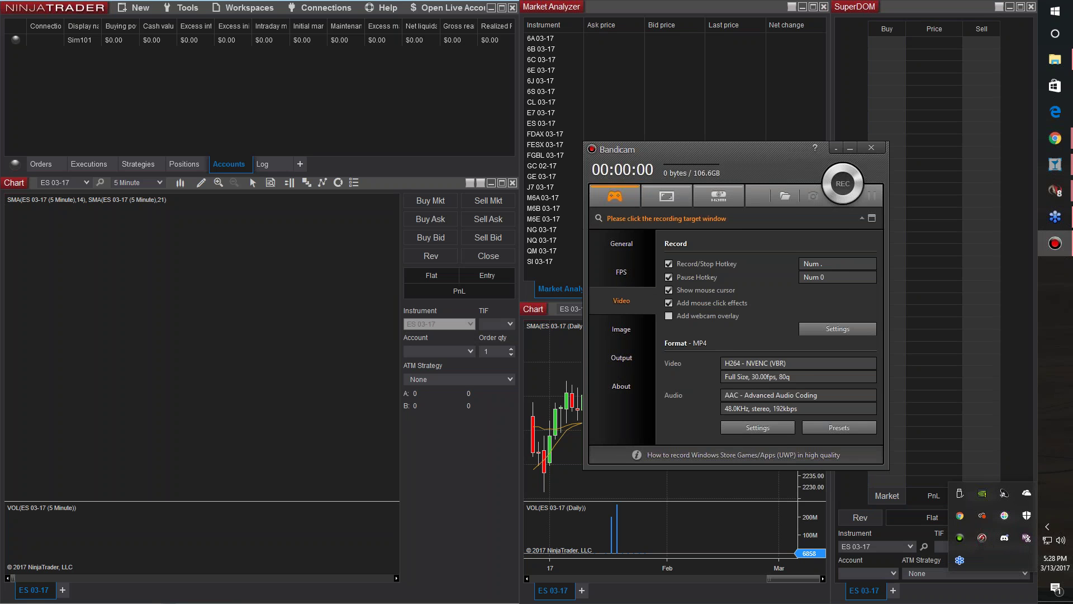
Set Bandicam to full-screen recording, collapse its window to the compact recording bar, and start recording
click(672, 193)
click(835, 148)
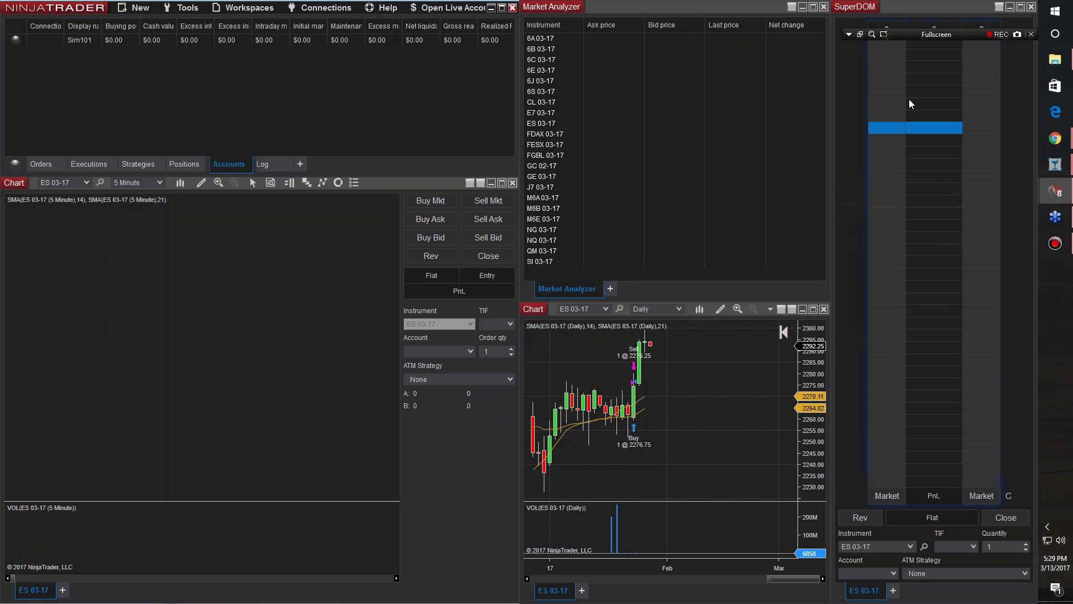
click(1001, 35)
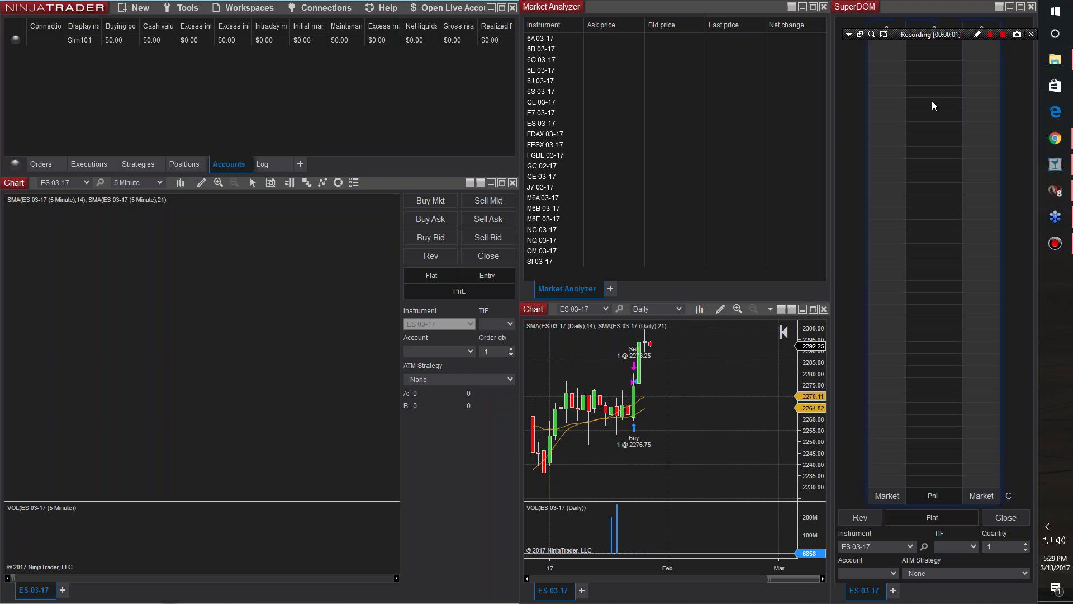
Enlarge the Daily ES 03-17 chart during the Bandicam recording, browse its price history, and return it to its original size
click(813, 309)
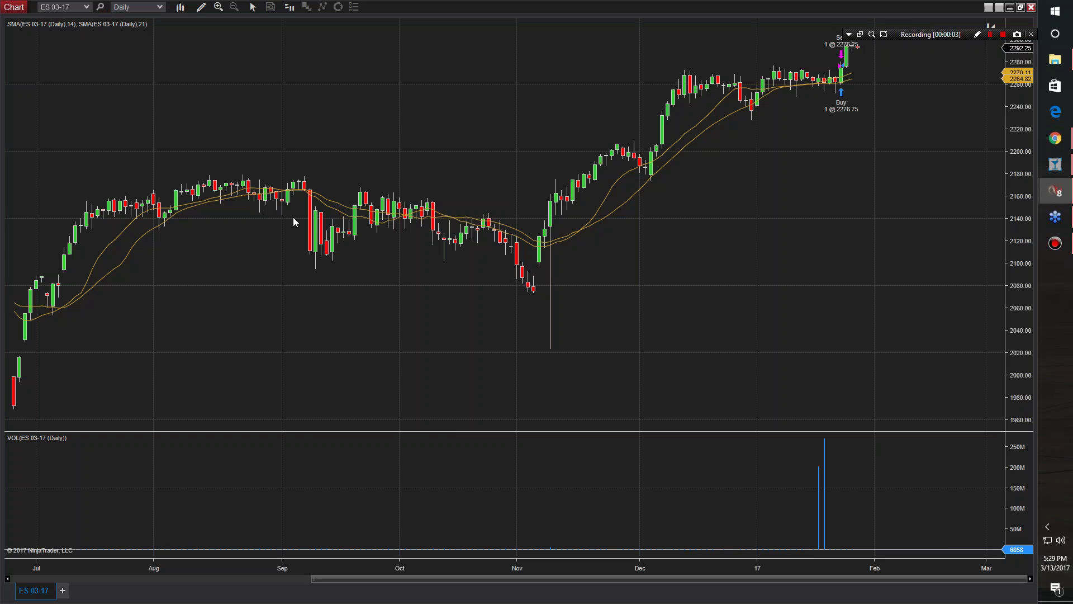
scroll(663, 271, up, 15)
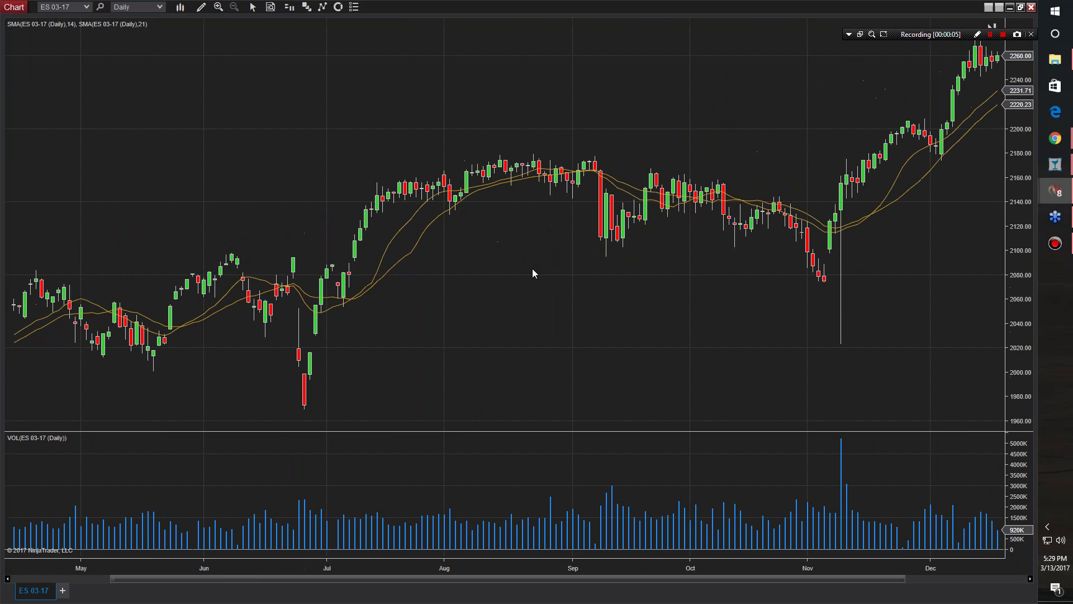
scroll(781, 161, down, 15)
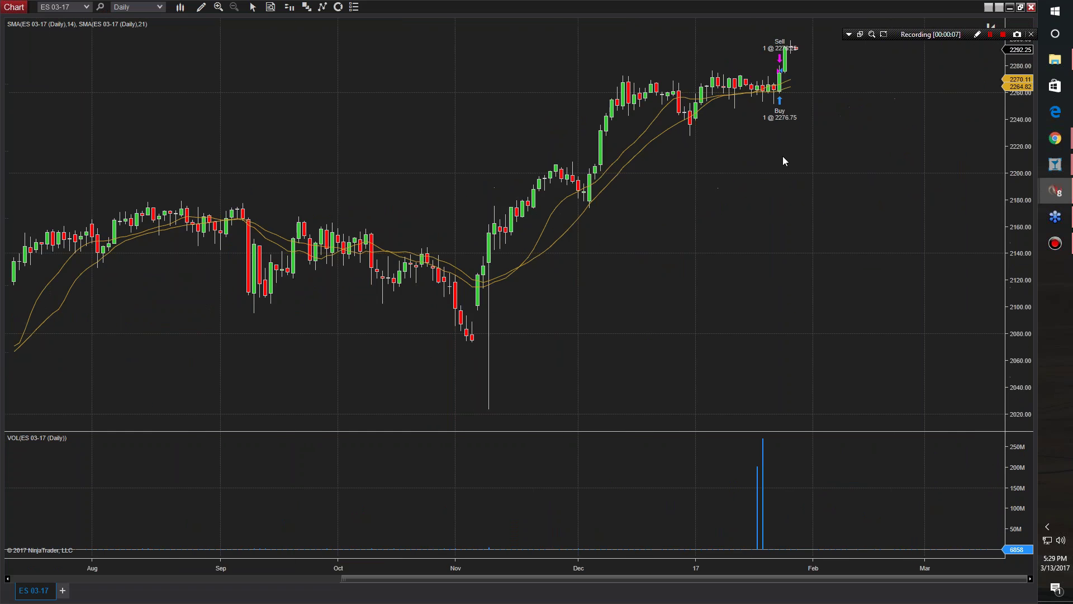
click(1019, 8)
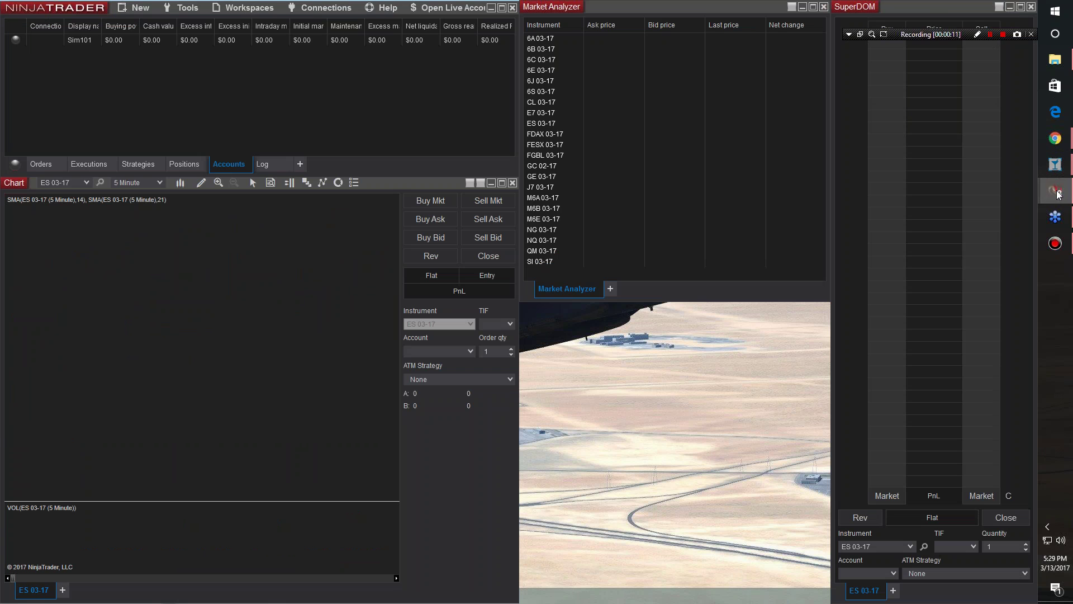
mouse_move(1055, 192)
click(978, 216)
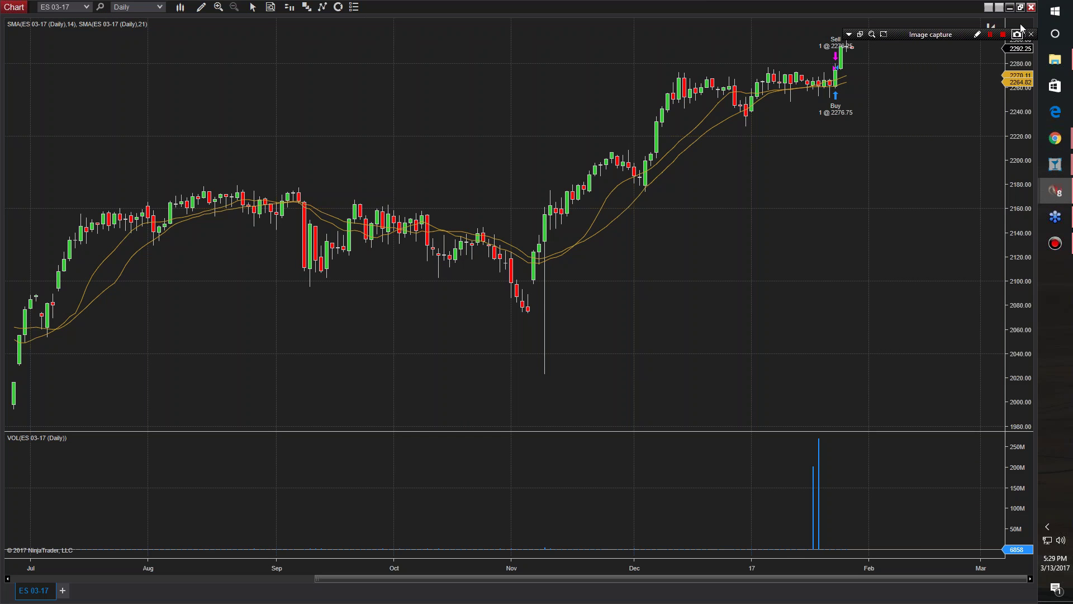
click(1021, 7)
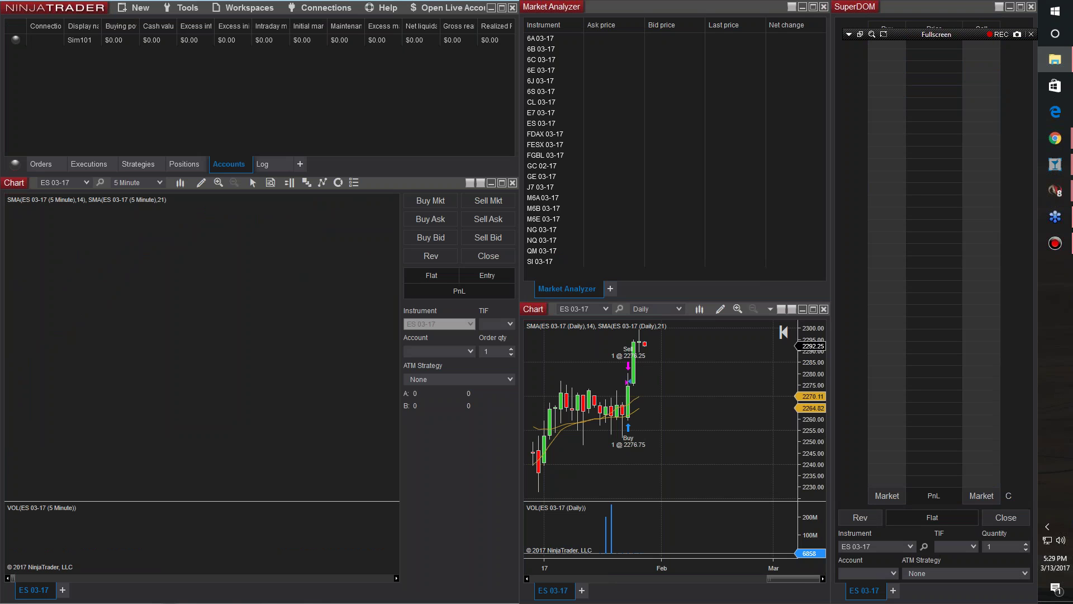
Minimize the Control Center and place the Bandicam MP4 recording on the desktop below the SWF file
click(491, 8)
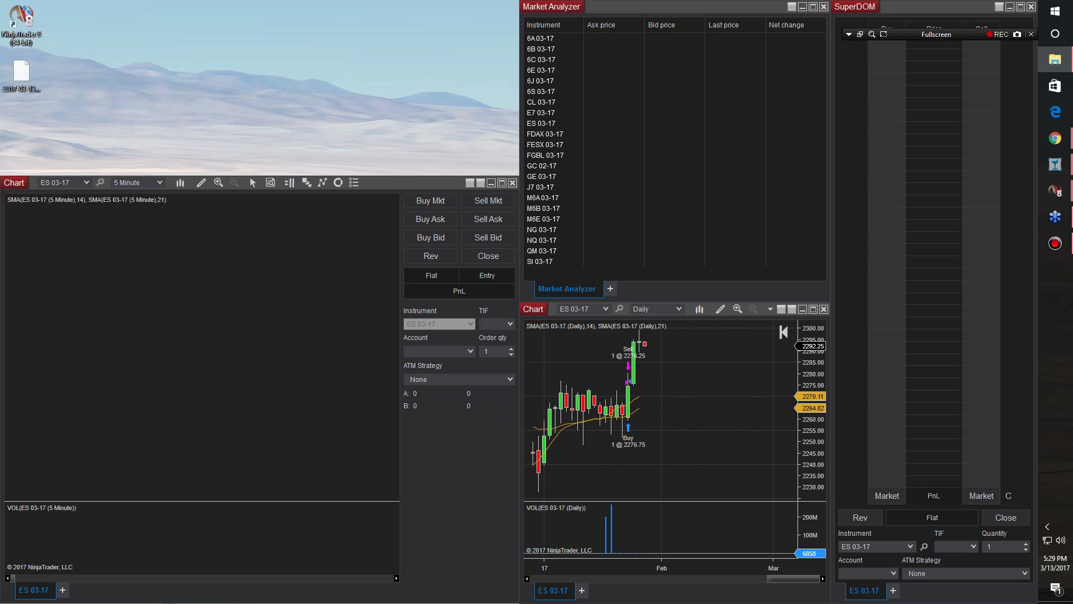
drag(73, 168, 24, 147)
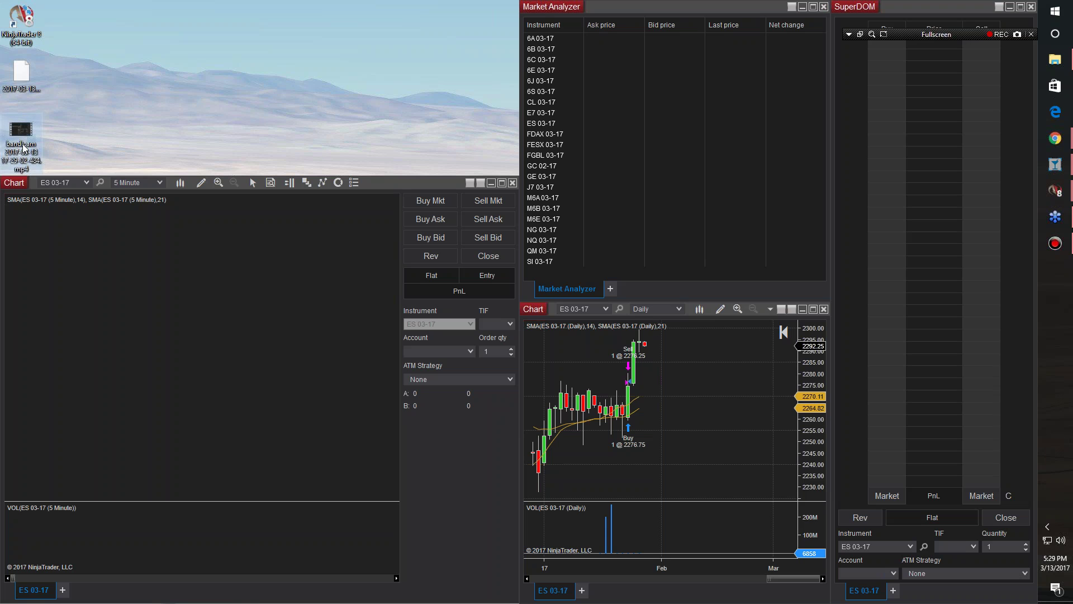
click(1054, 191)
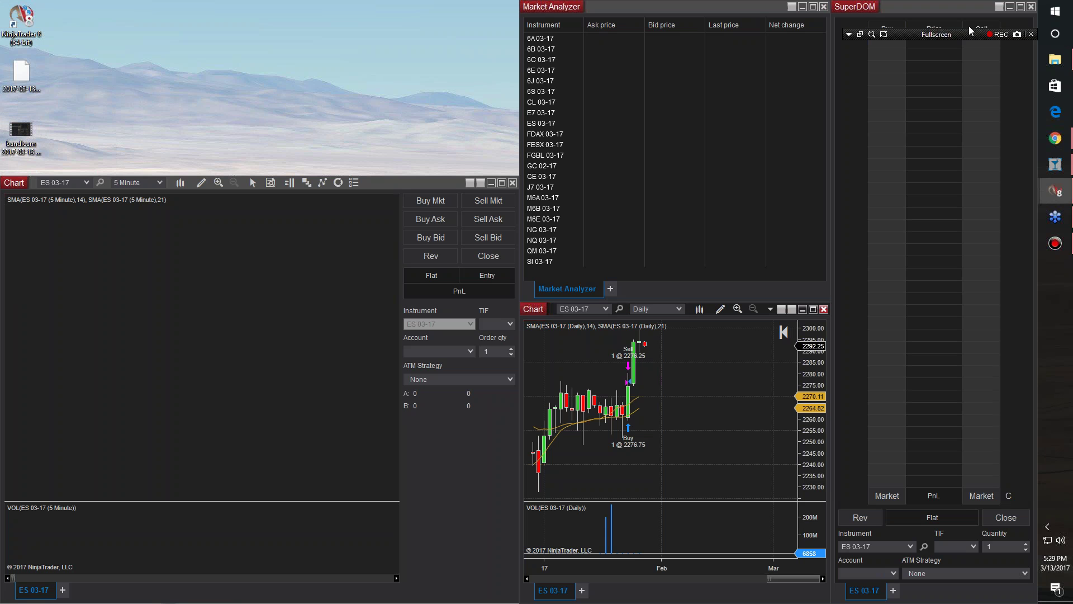
Close the Bandicam recording bar and main window, and check the hidden system tray programs
click(1031, 34)
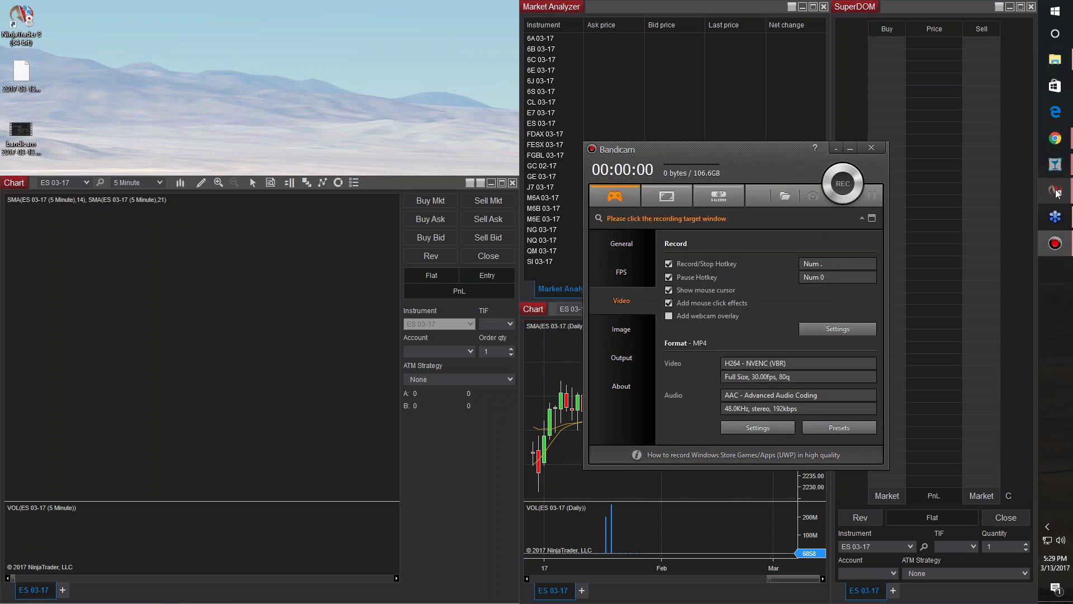
click(872, 148)
click(1047, 526)
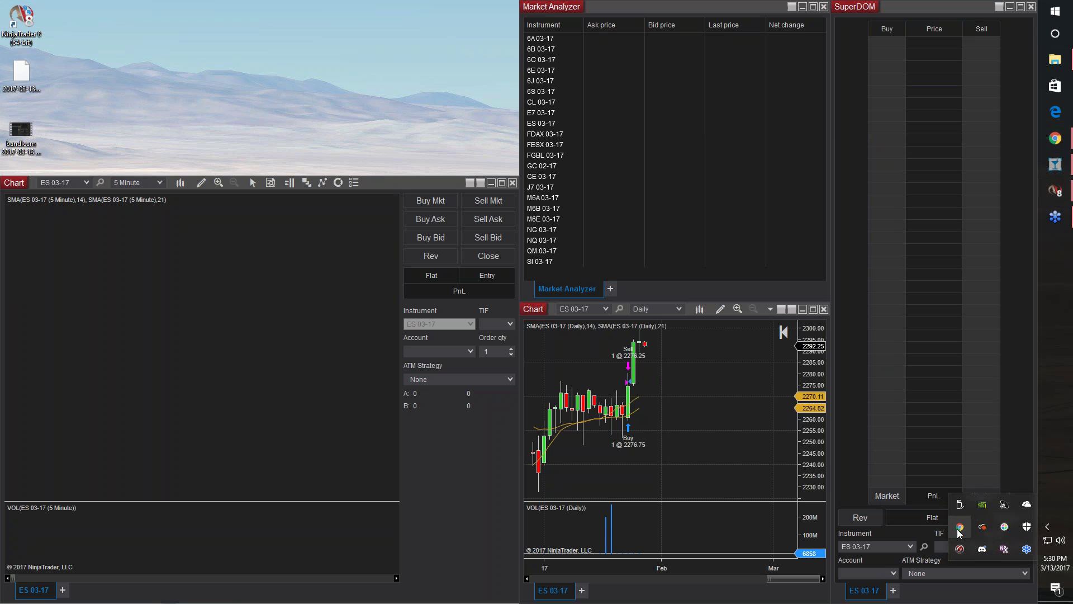
click(1056, 12)
text(screeno)
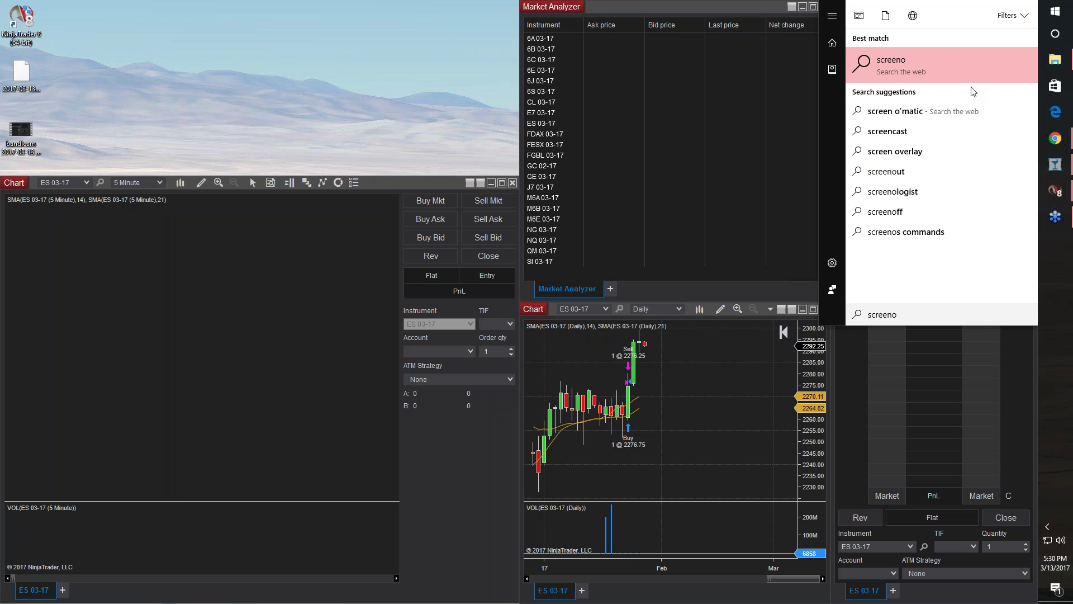
click(459, 70)
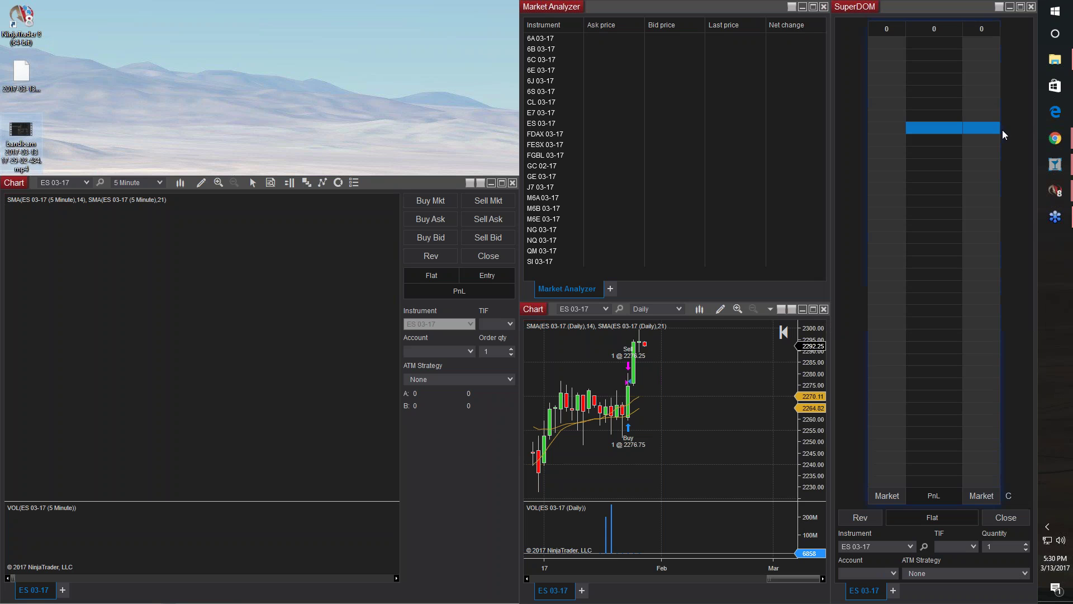
Switch to Chrome, launch the Screencast-O-Matic recorder from its web page, allow the launcher to open, and minimize the browser
mouse_move(1055, 138)
click(986, 108)
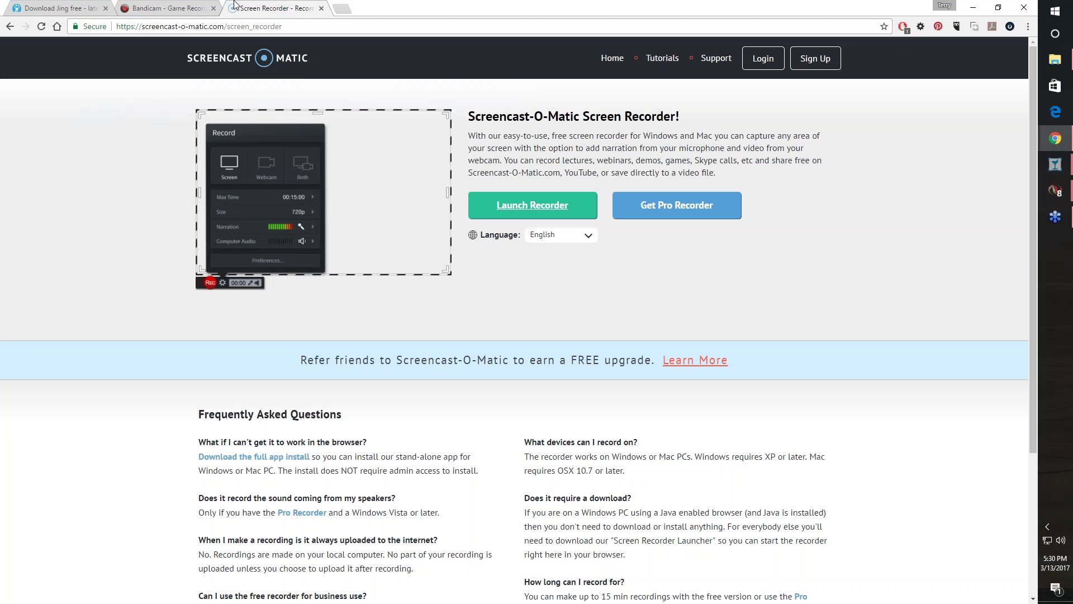
click(92, 8)
click(227, 7)
click(531, 205)
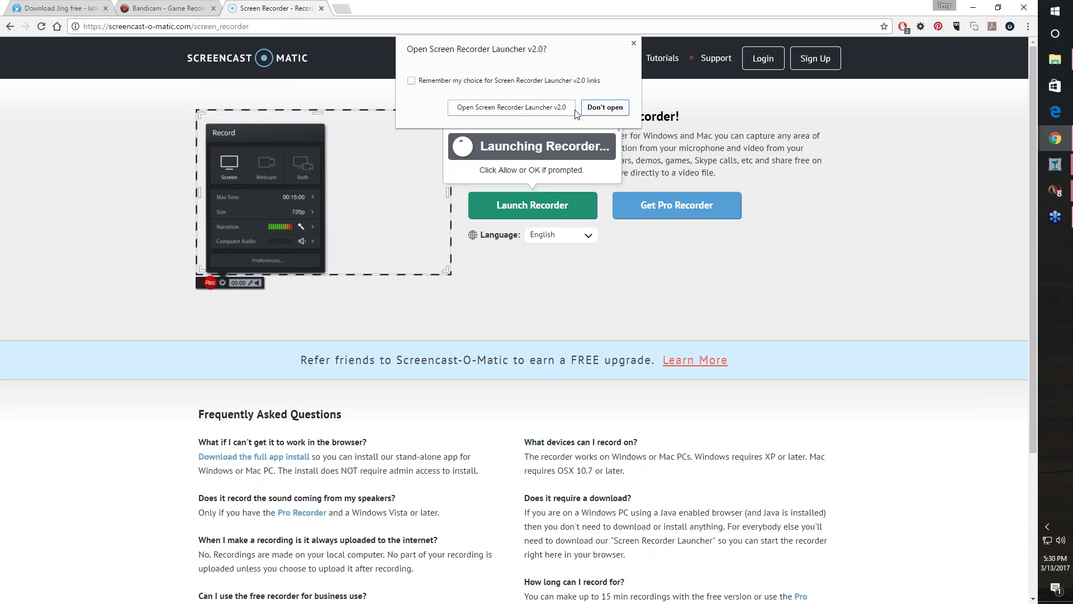
click(530, 109)
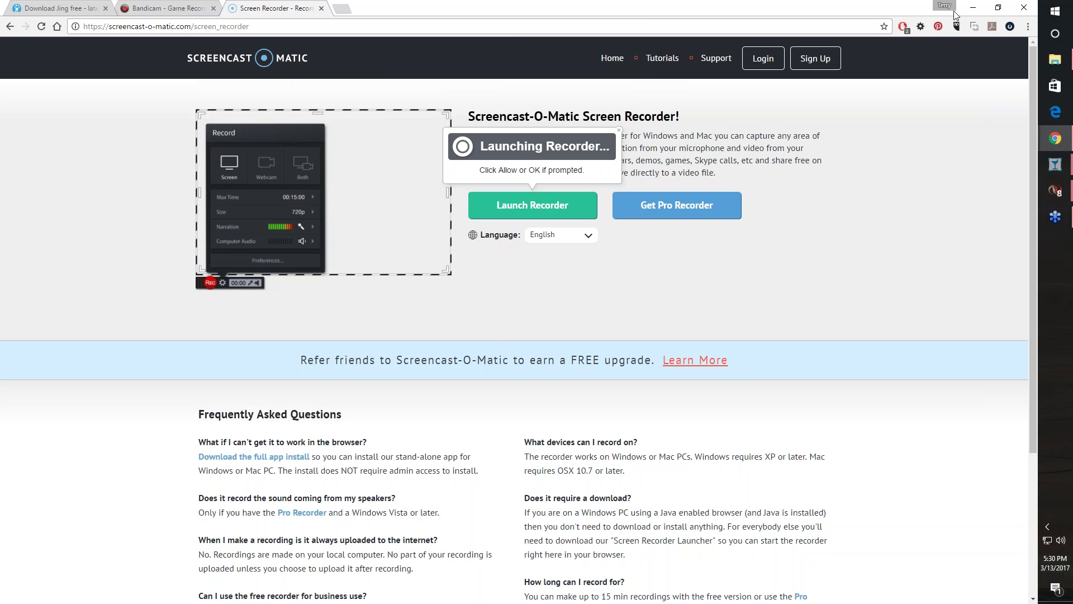
click(973, 8)
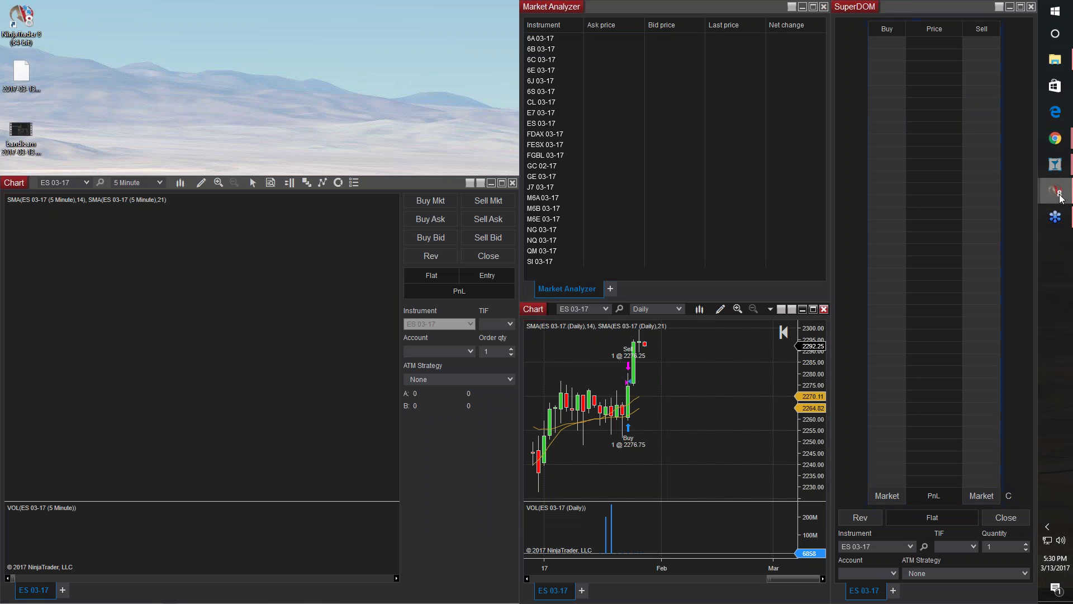
Close the Record settings, bring back the Control Center, and extend the capture frame over the whole NinjaTrader workspace
mouse_move(1061, 197)
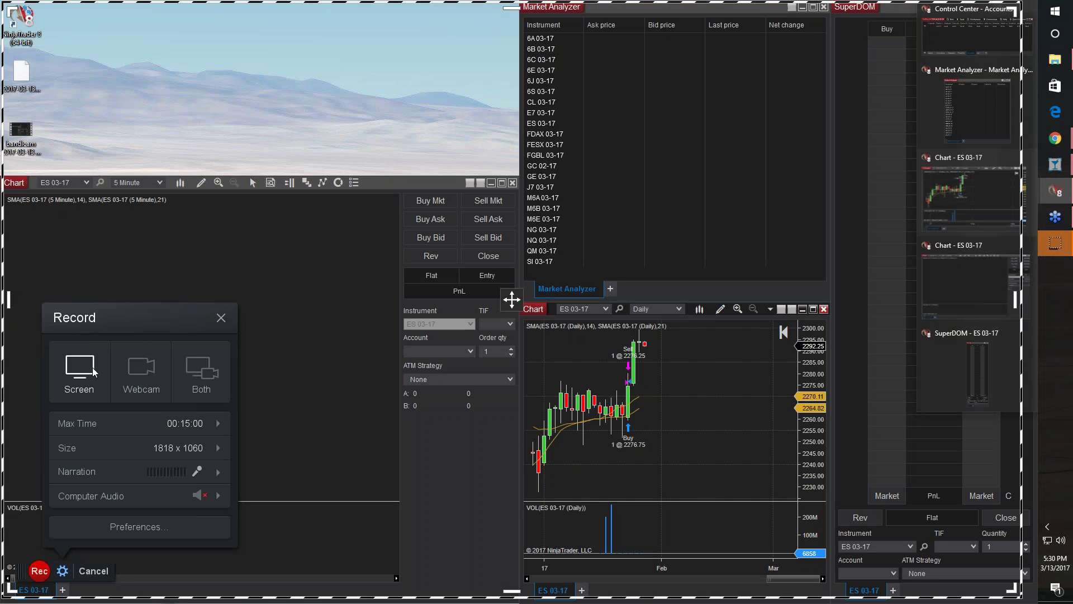
click(221, 318)
click(946, 41)
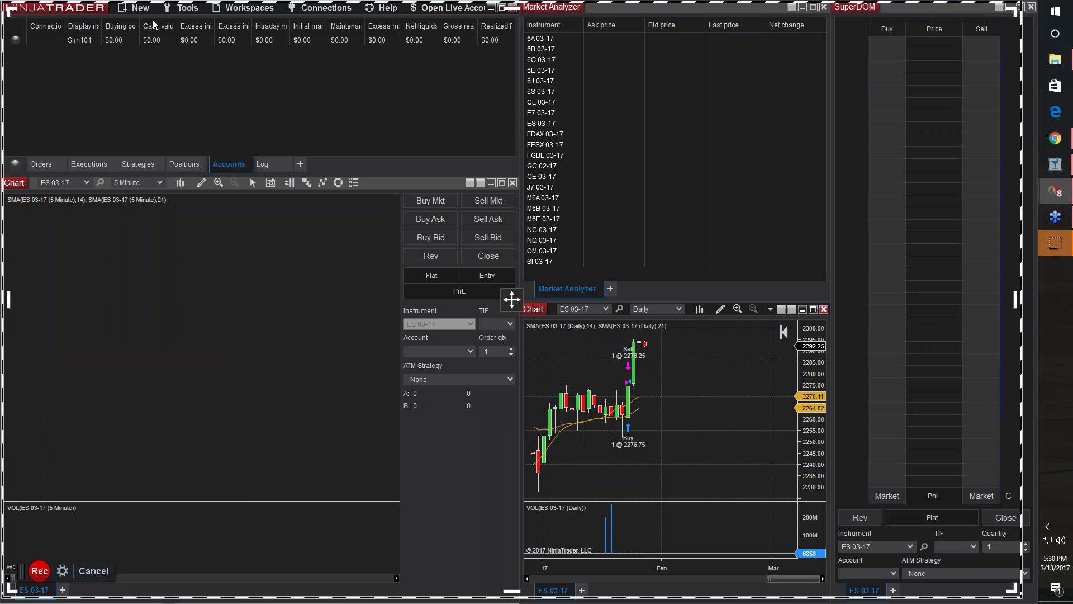
mouse_move(1011, 10)
mouse_down()
mouse_move(705, 292)
mouse_move(896, 190)
mouse_move(1025, 6)
mouse_up()
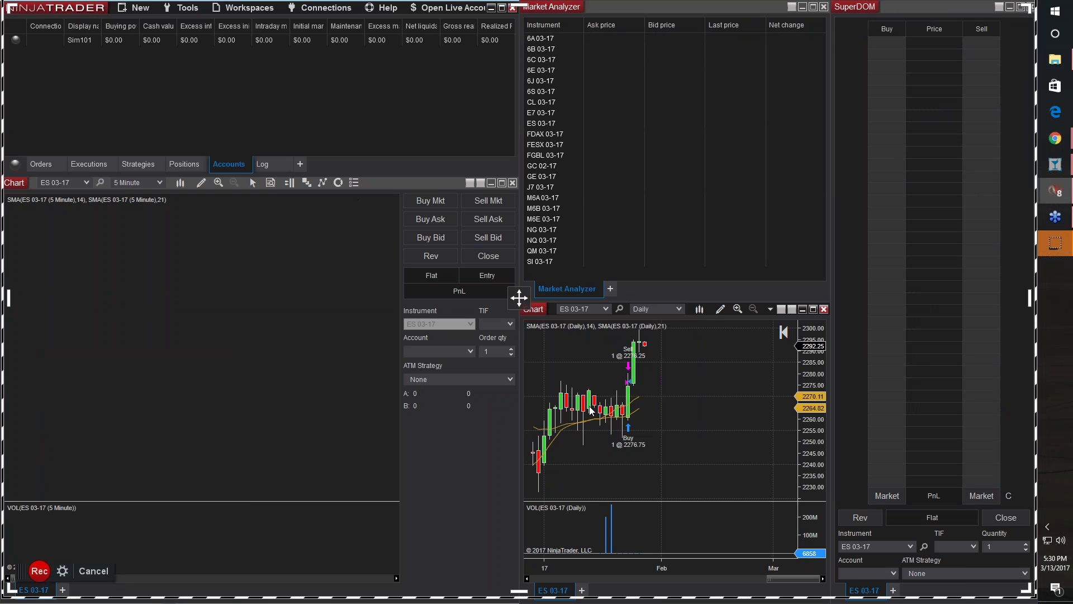
Record the maximized Daily ES 03-17 chart with Screencast-O-Matic, minimize the chart, and finish the recording
click(814, 309)
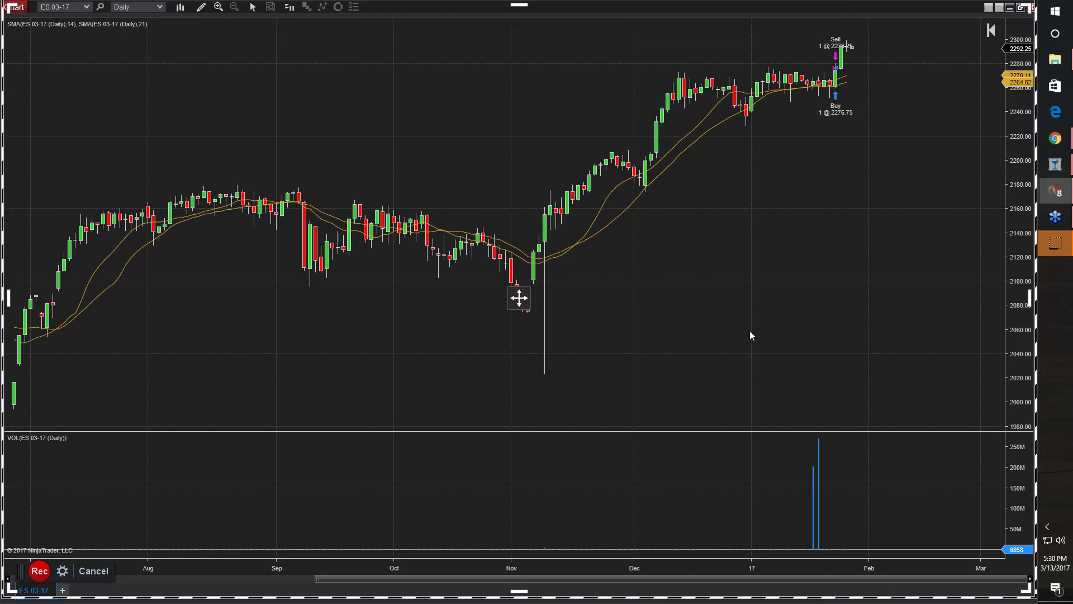
click(38, 571)
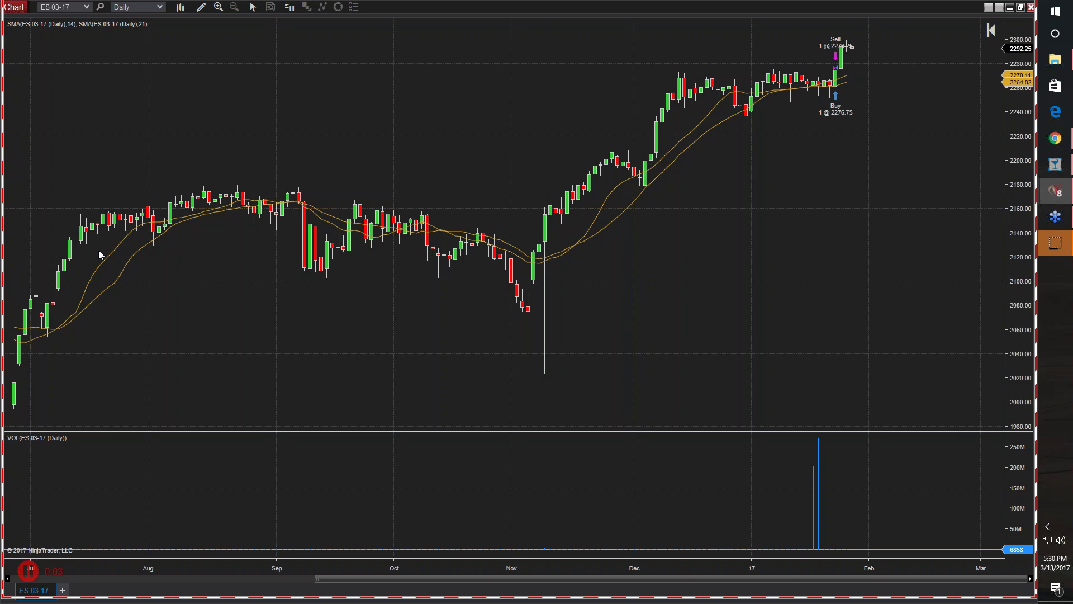
drag(62, 453, 462, 296)
click(1020, 8)
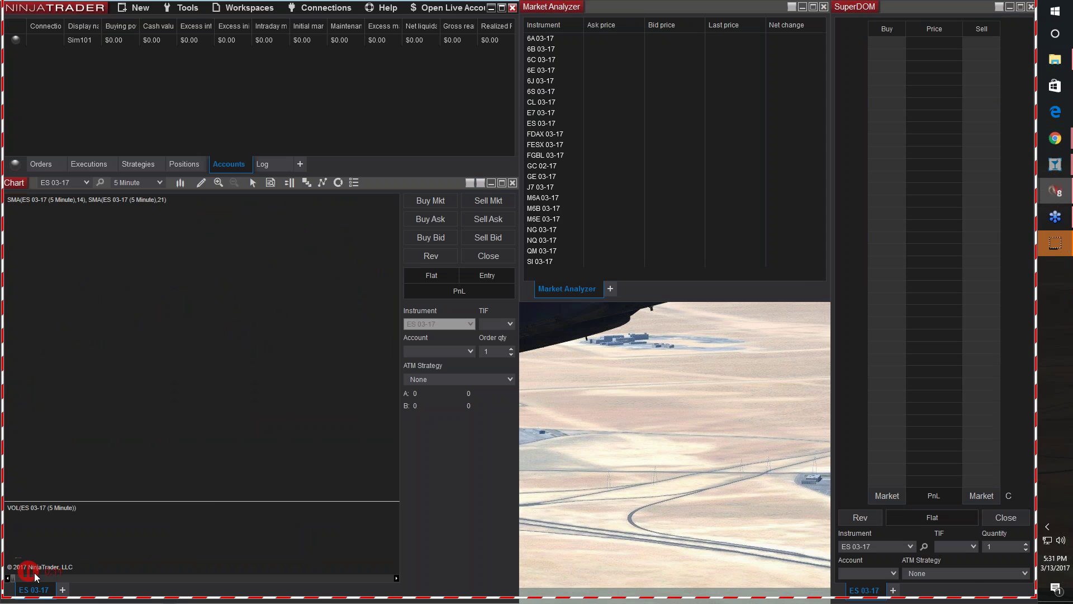
mouse_move(35, 570)
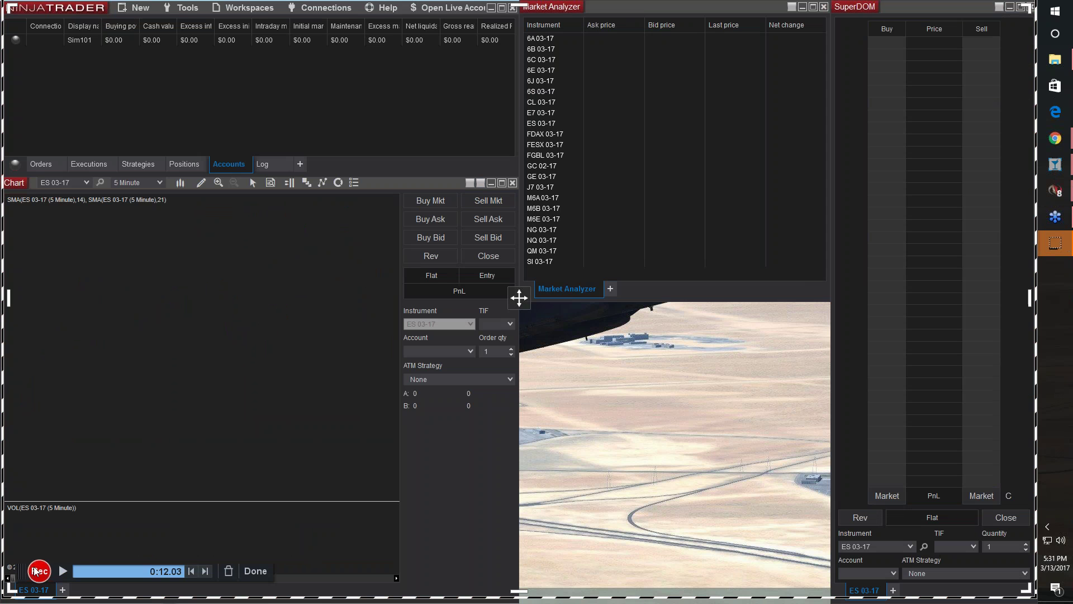
click(254, 571)
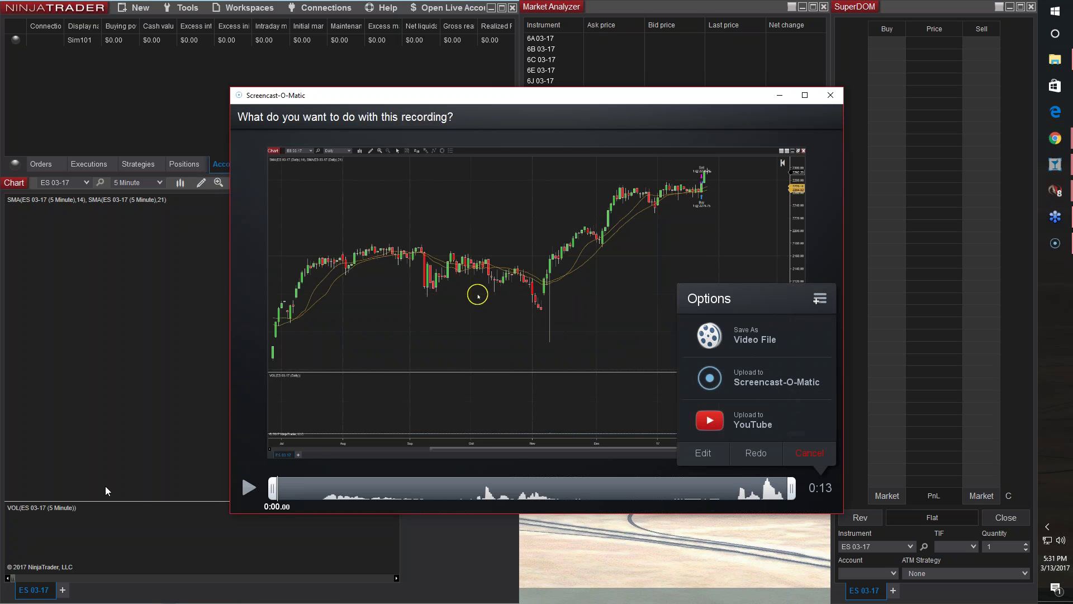
Publish the recording to the Desktop as an MP4 video file named Recording #2 with a highlighted cursor
drag(274, 489, 323, 487)
key(r)
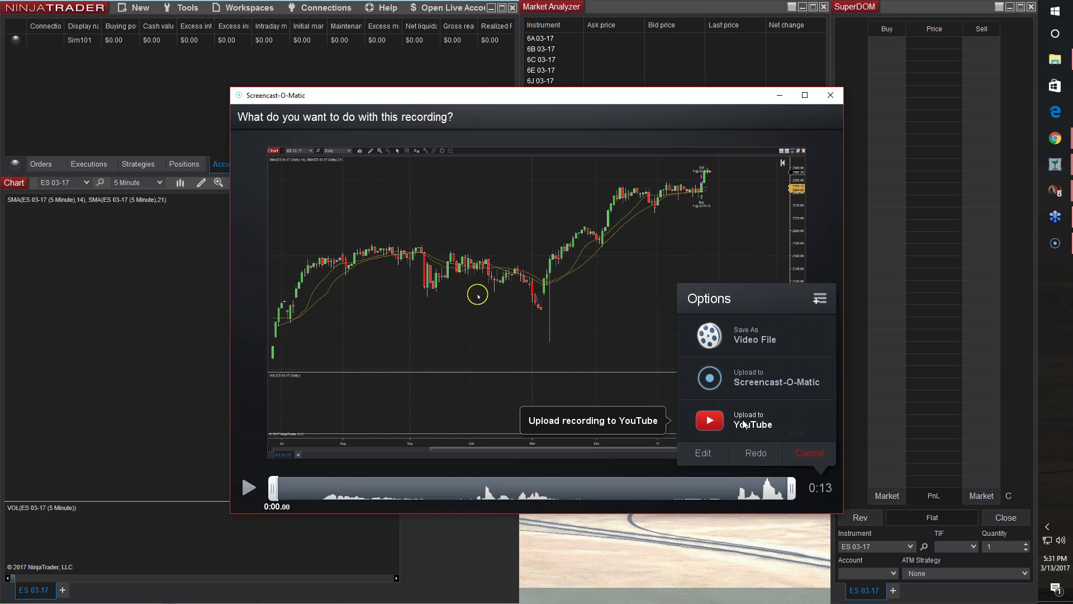
click(747, 338)
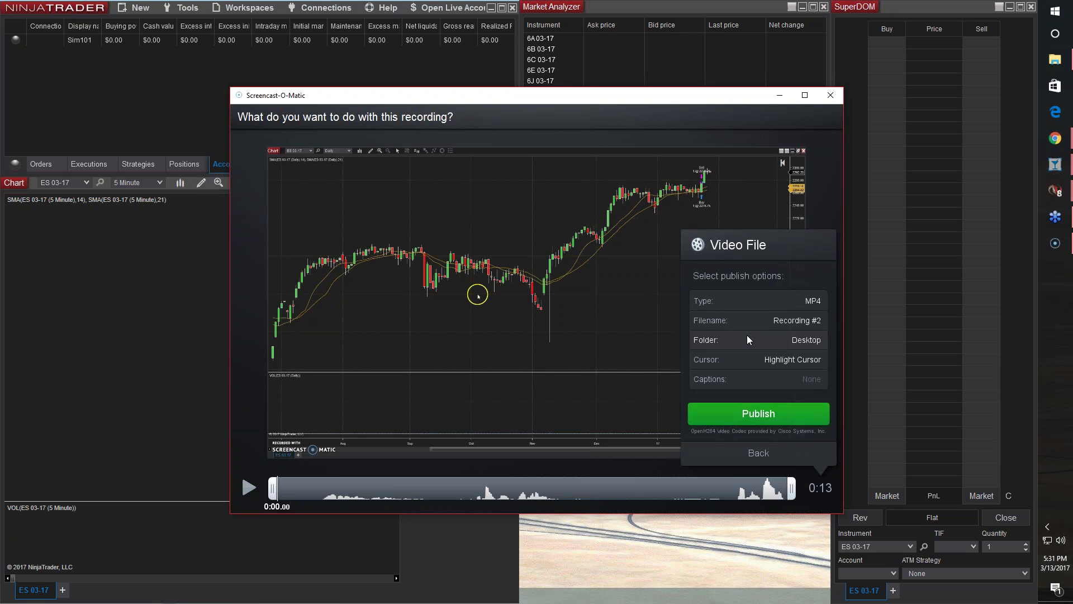
click(752, 414)
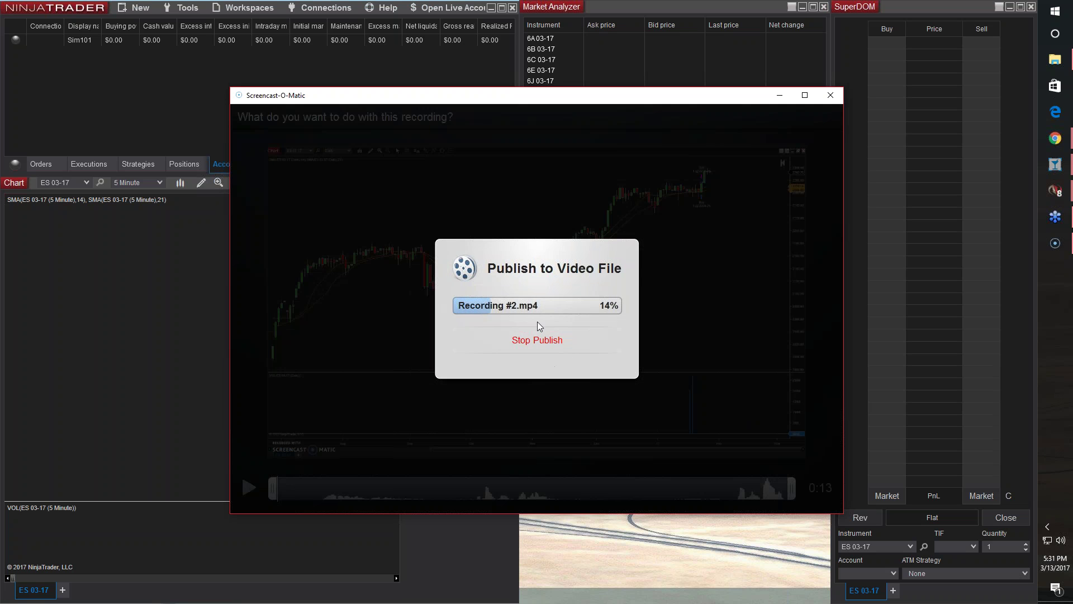
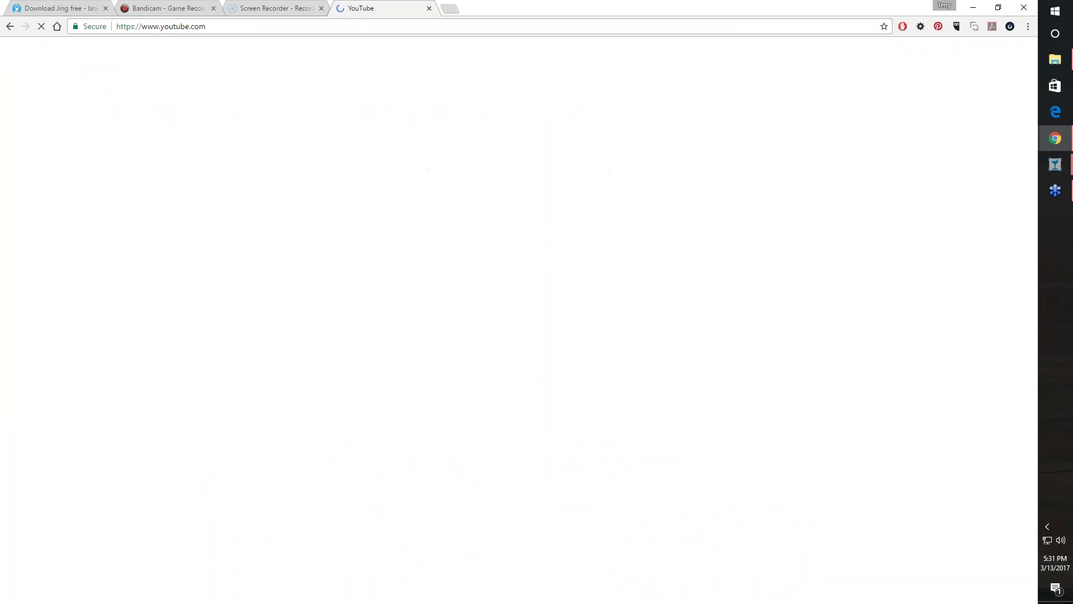
Place the Chrome window showing YouTube on one half of the screen at full height, leaving the desktop recordings visible
key(super+Right)
key(super+Up)
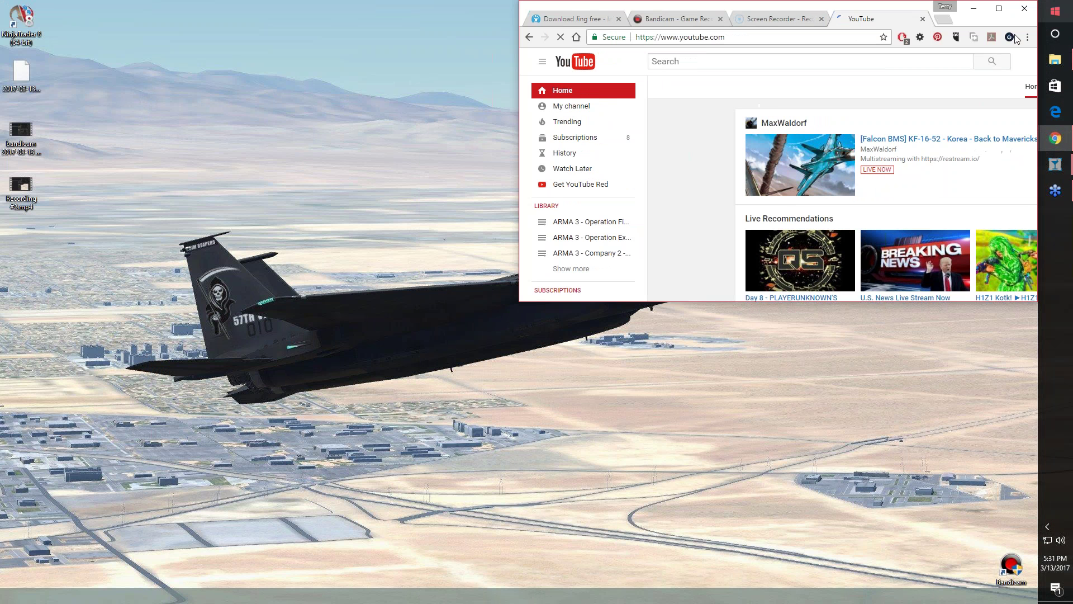
drag(867, 303, 851, 583)
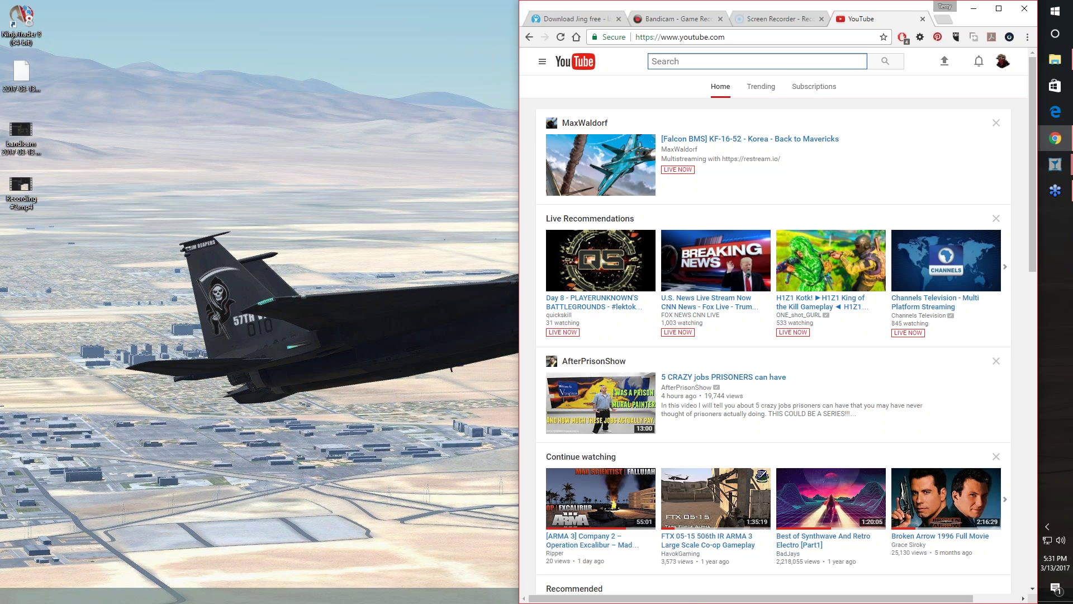
Upload the SWF, Bandicam MP4 and Recording #2.mp4 files together from the desktop to YouTube, and maximize the browser
key(F5)
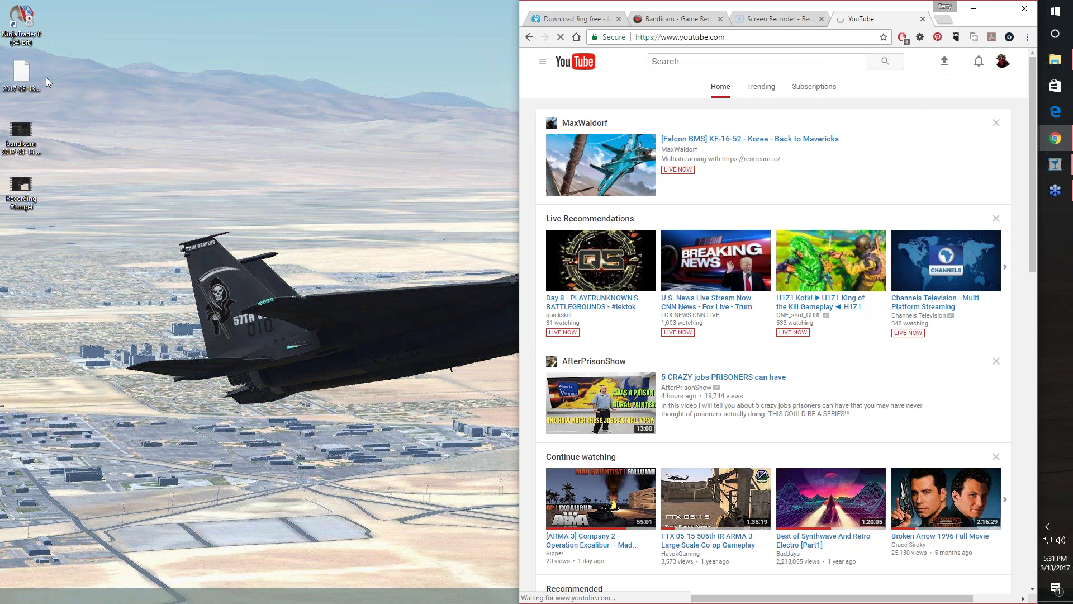
drag(80, 66, 709, 112)
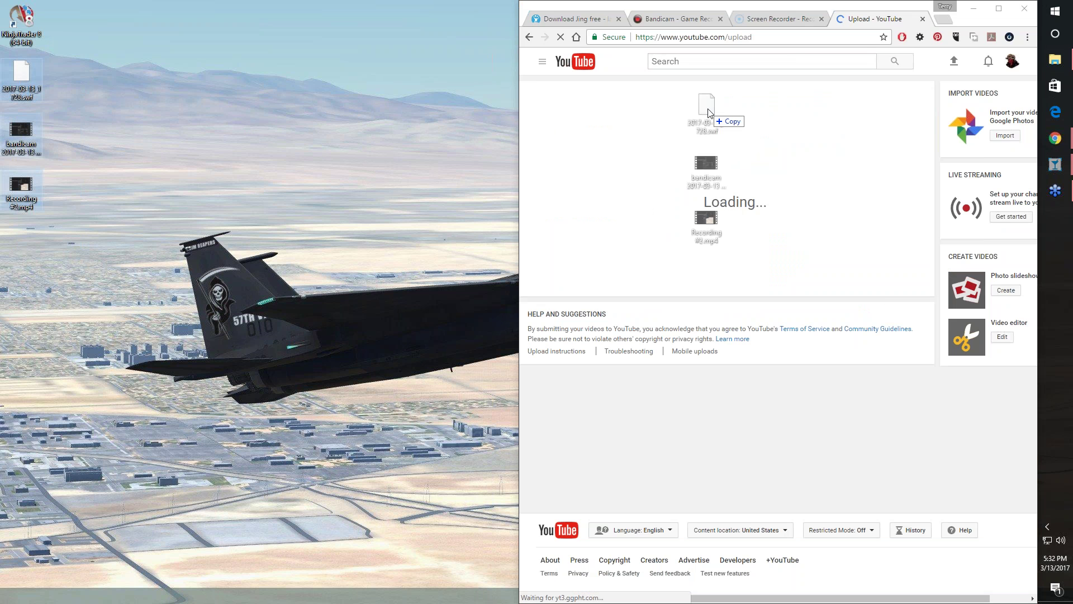
drag(709, 112, 708, 112)
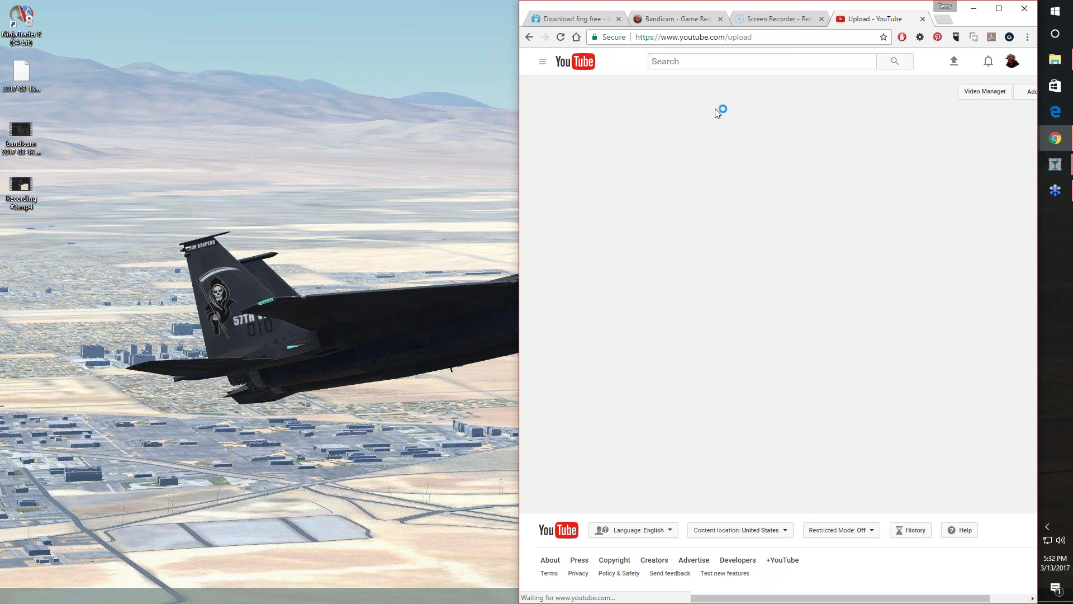
click(999, 9)
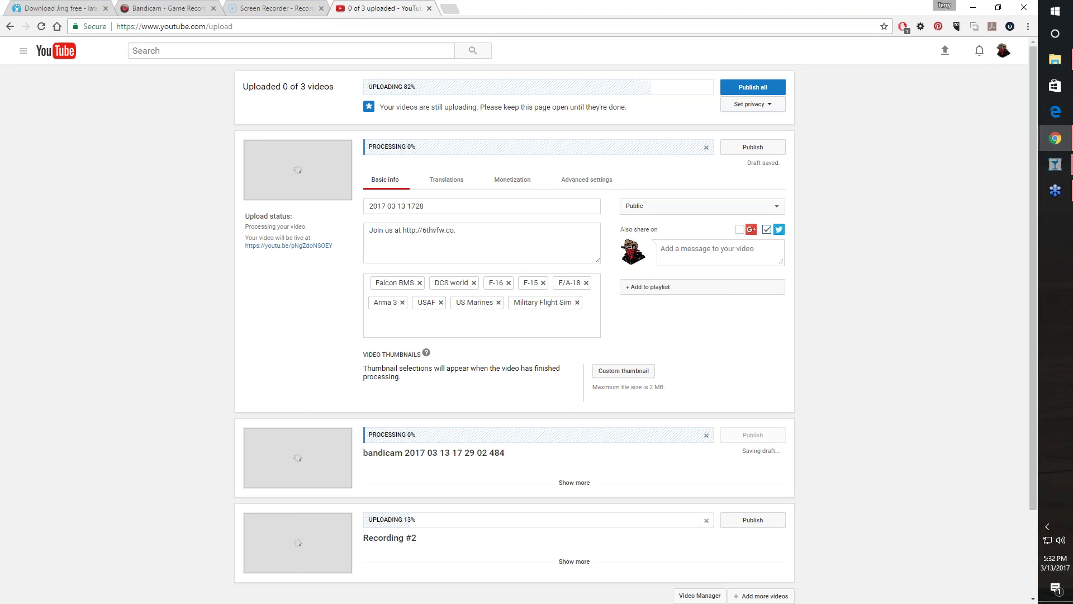
click(420, 283)
click(414, 283)
click(429, 283)
click(438, 283)
click(437, 283)
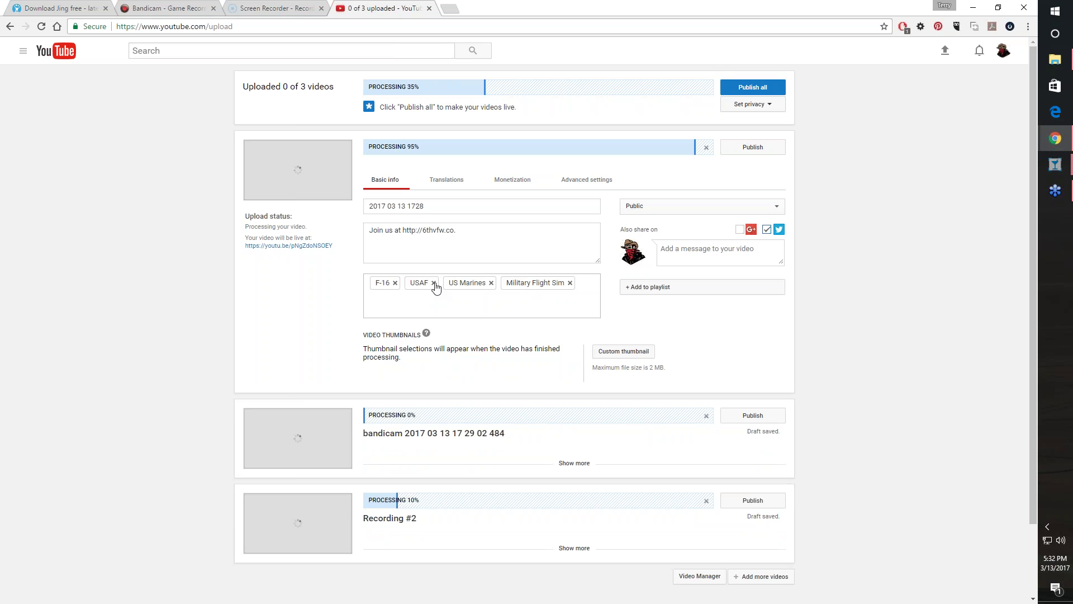
click(433, 283)
click(453, 288)
click(474, 288)
click(394, 287)
click(650, 286)
key(Escape)
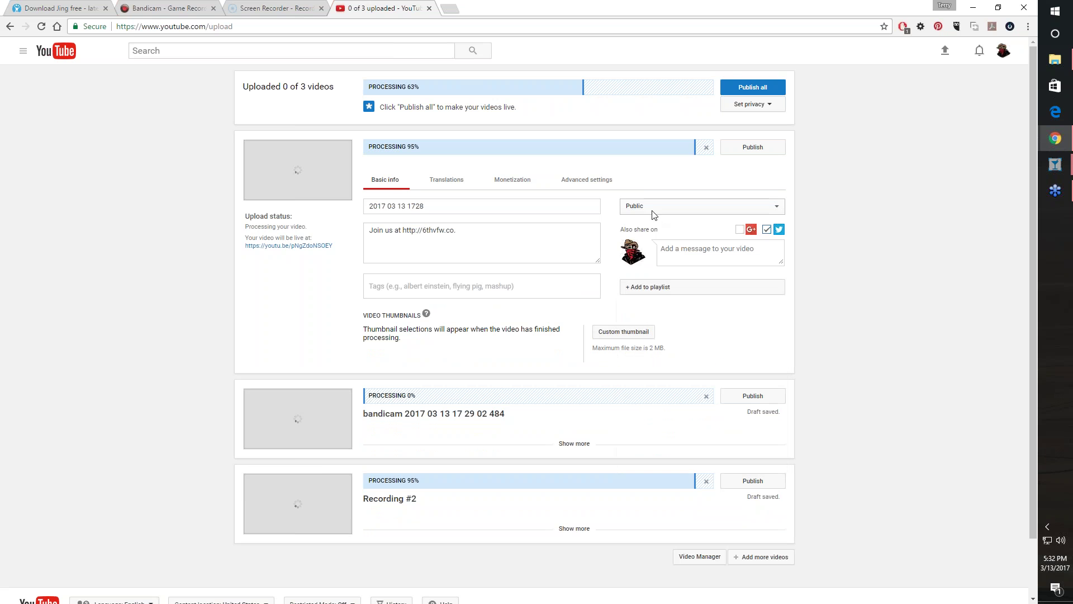
click(650, 205)
click(649, 229)
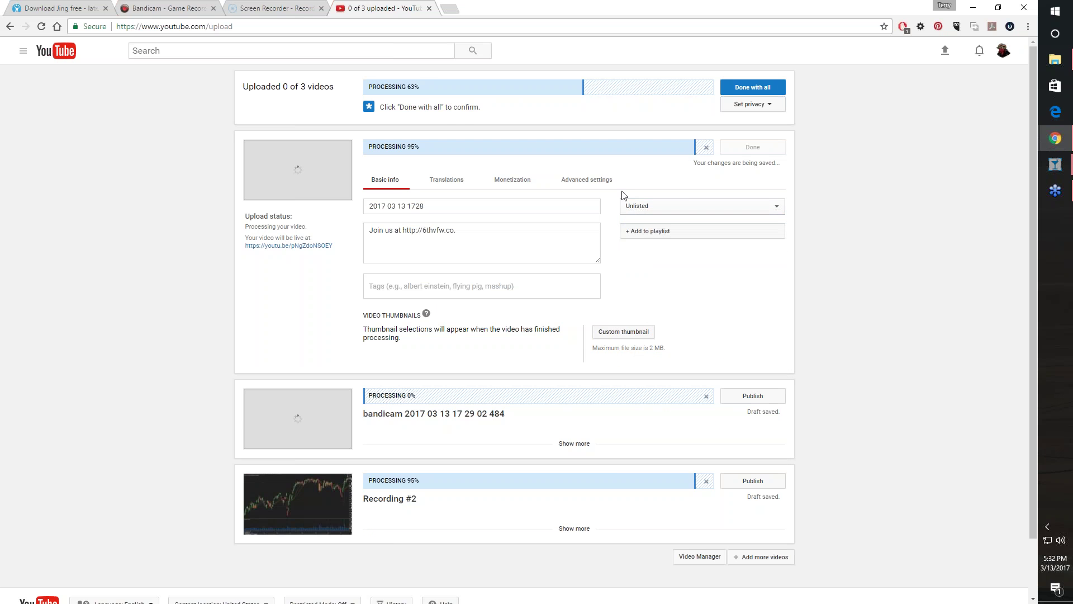
click(657, 433)
click(672, 455)
click(651, 477)
Set the privacy of the Recording #2 video to Unlisted and confirm the settings for all three uploads
scroll(838, 371, down, 3)
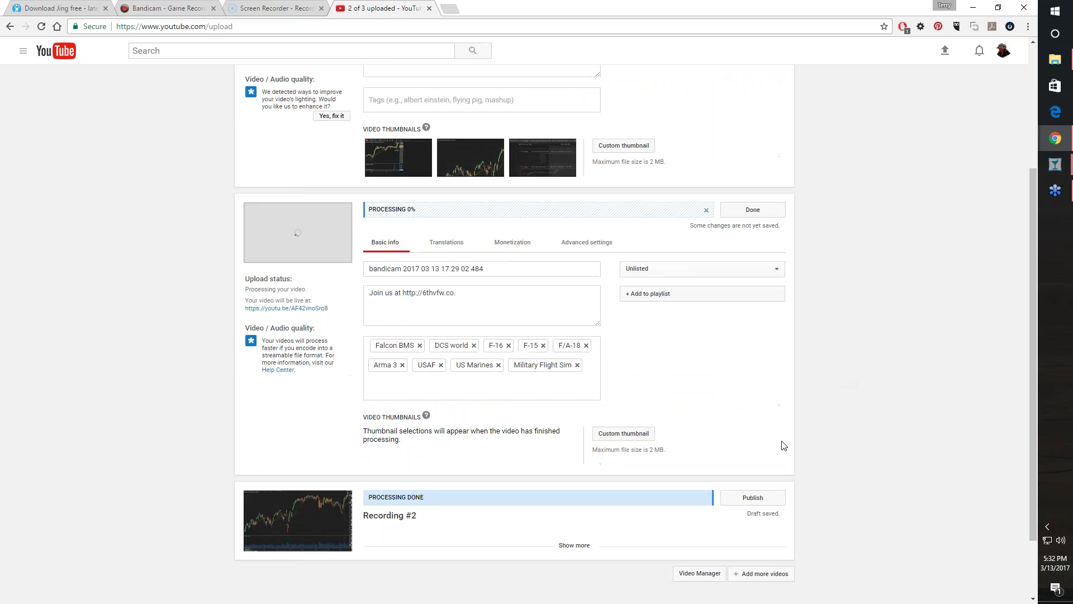
click(691, 518)
scroll(691, 519, down, 3)
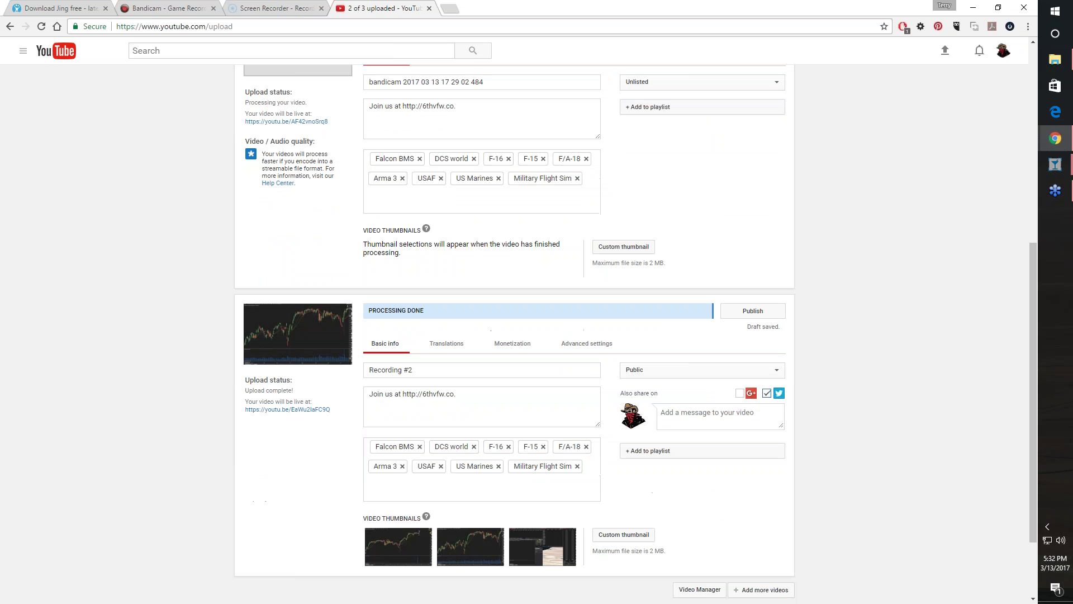
click(671, 370)
click(653, 393)
scroll(863, 353, up, 7)
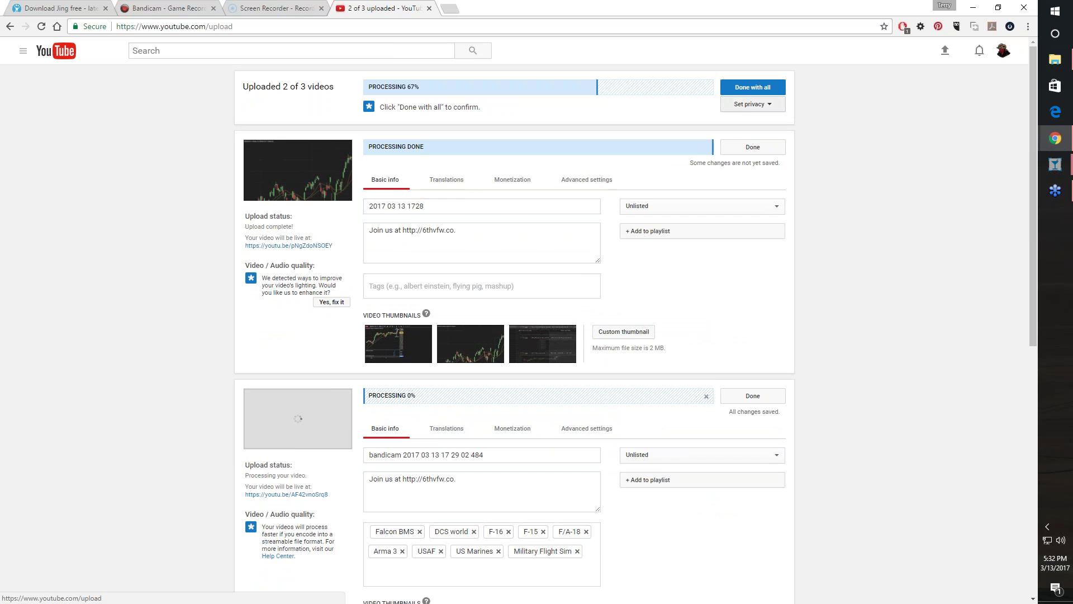
click(754, 88)
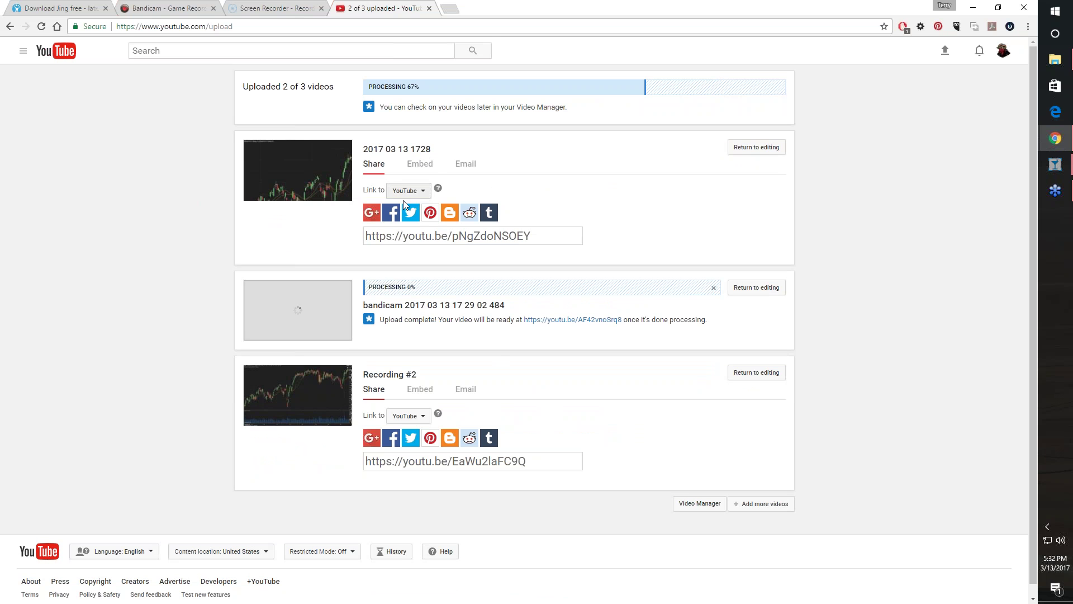
drag(535, 237, 361, 239)
key(ctrl+c)
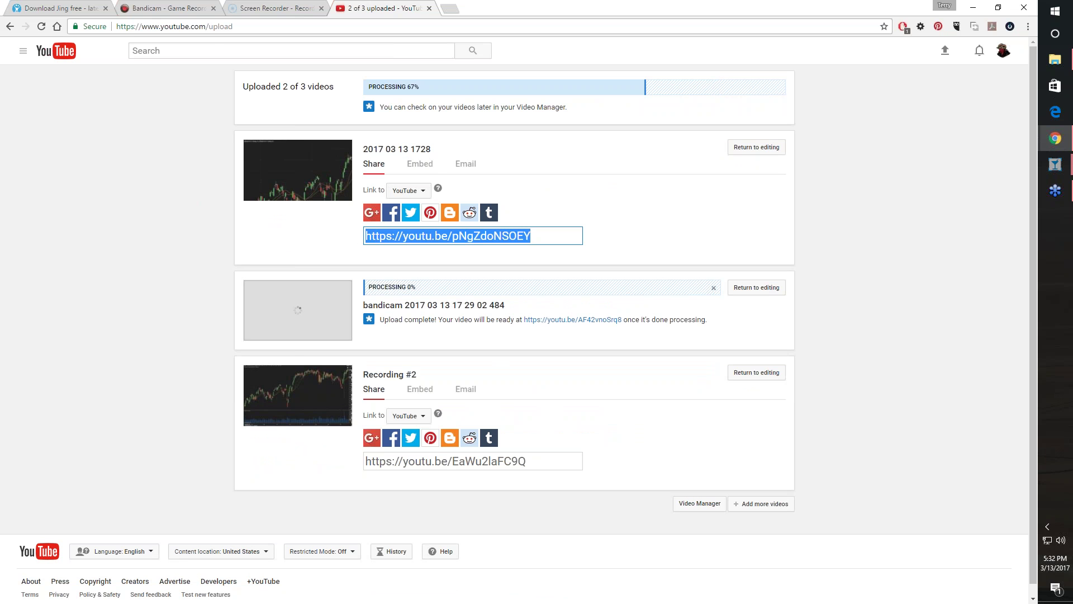
click(450, 8)
text(futures.io)
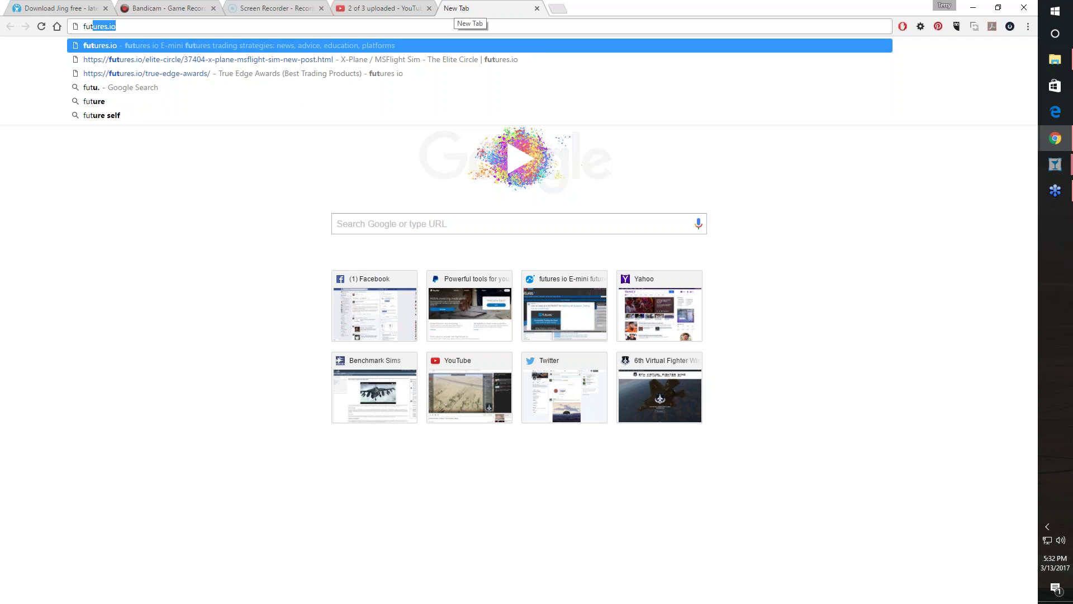
key(Return)
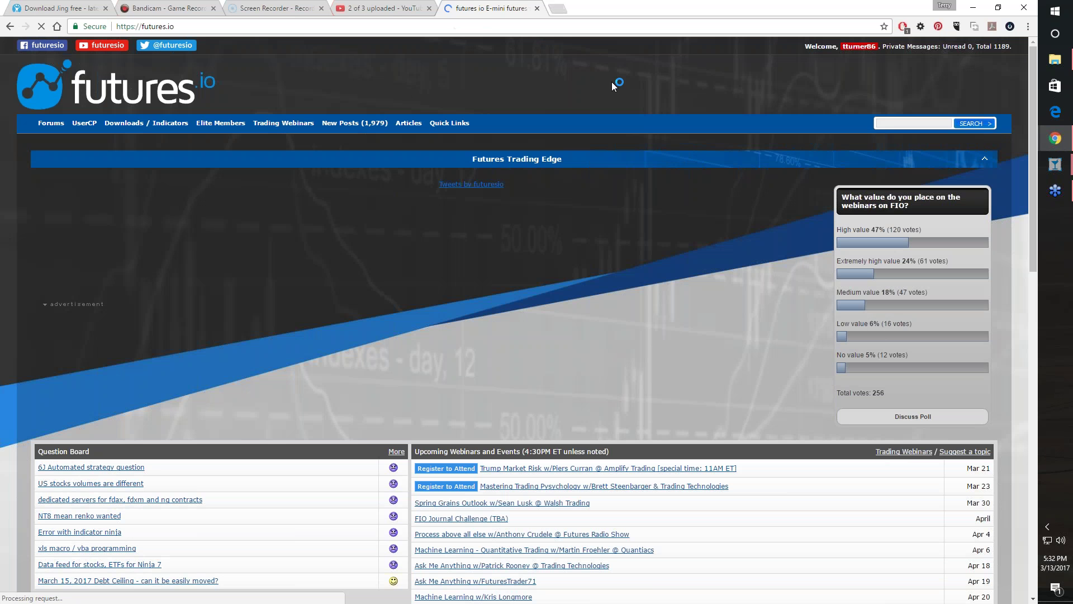
text(All Along)
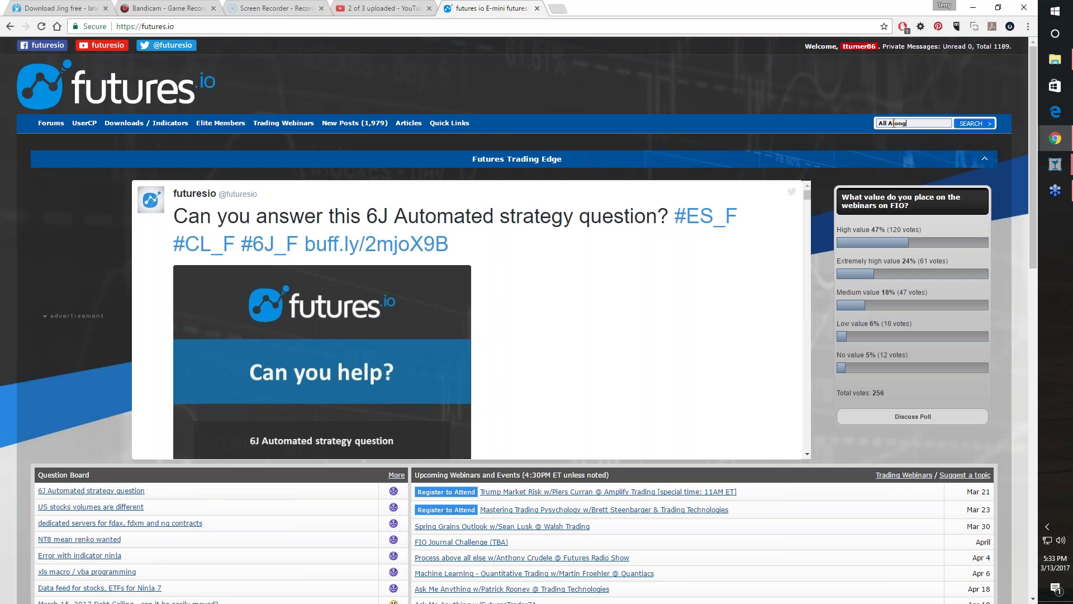
click(736, 180)
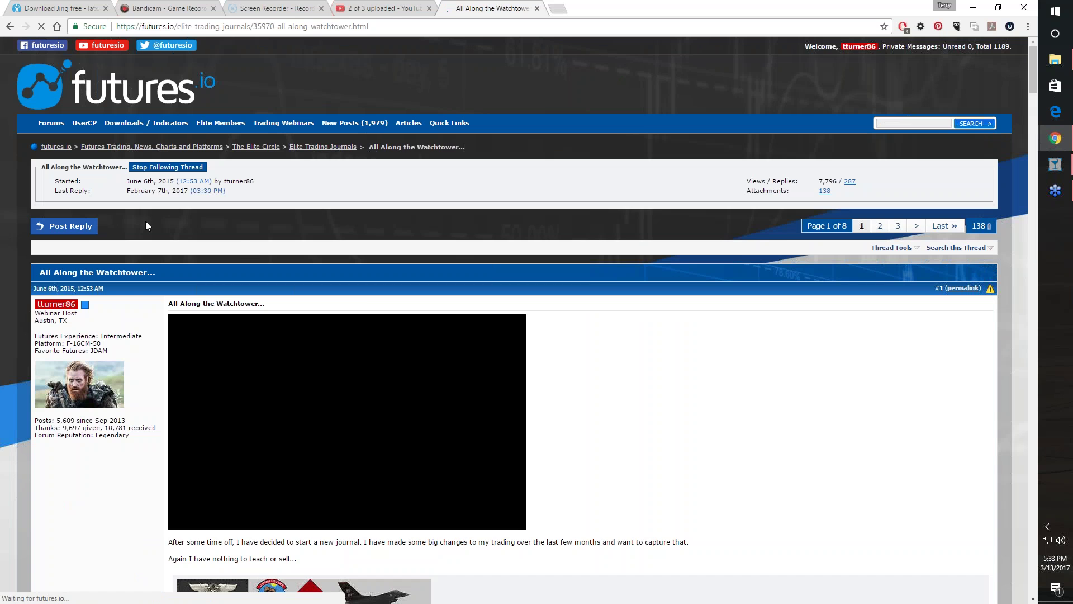
Post a reply to the thread with the copied video link embedded between YOUTUBE tags
click(64, 226)
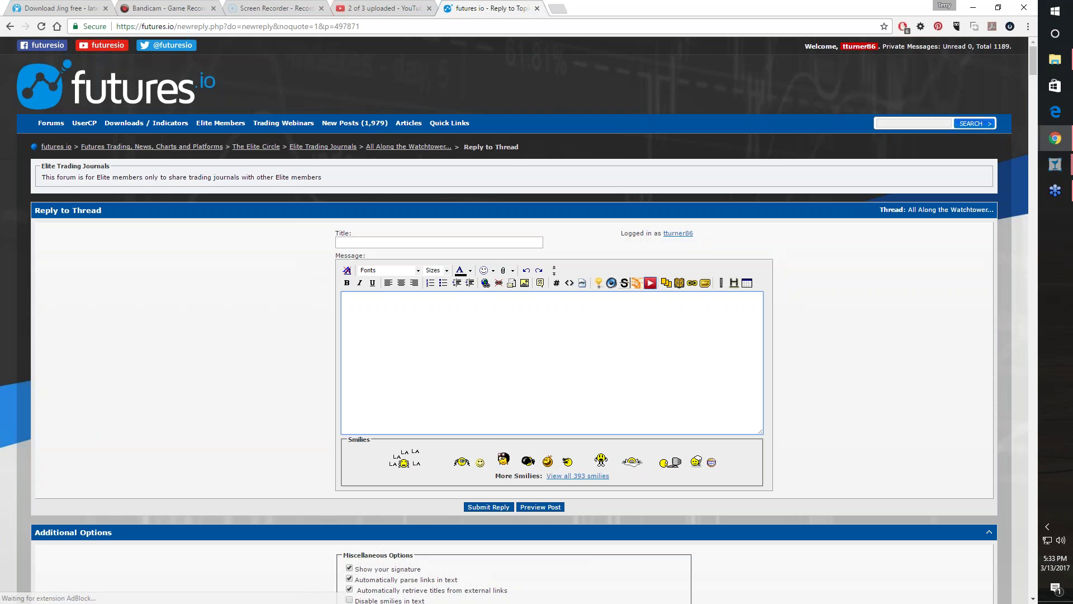
click(650, 283)
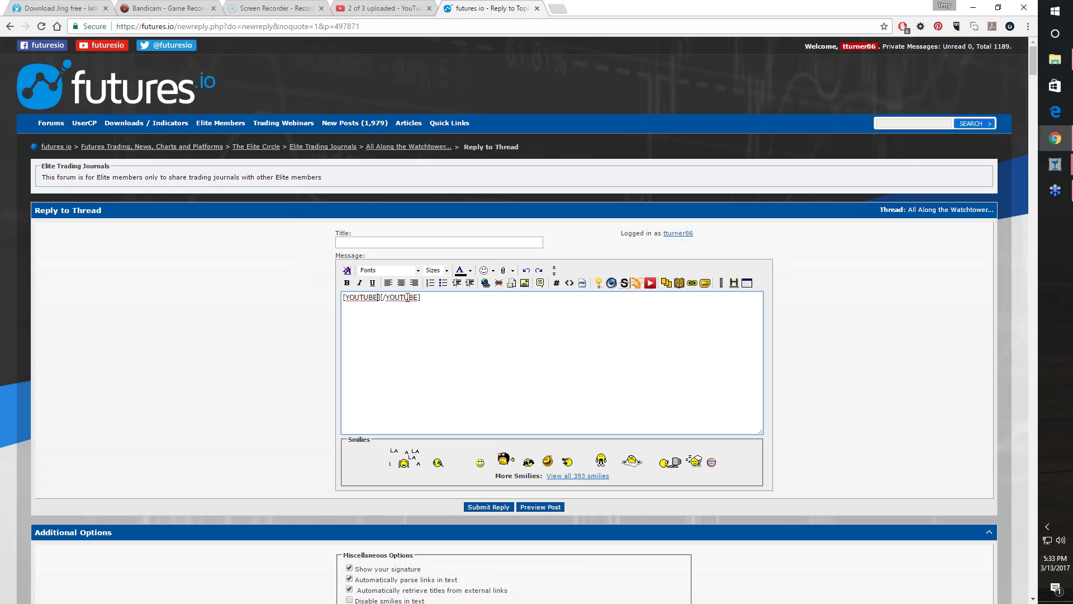
key(ctrl+v)
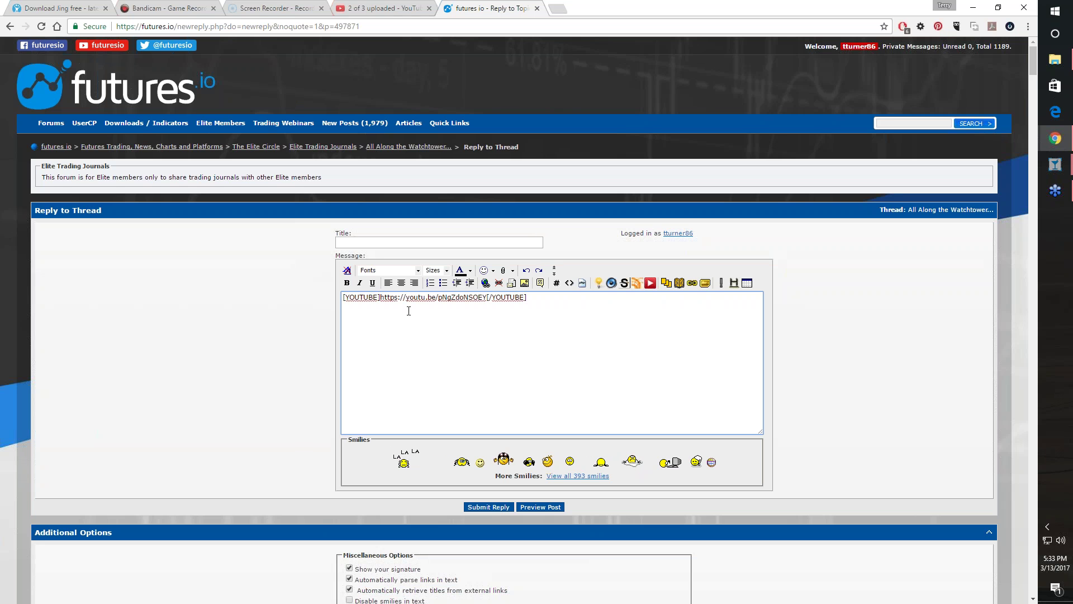
key(alt+s)
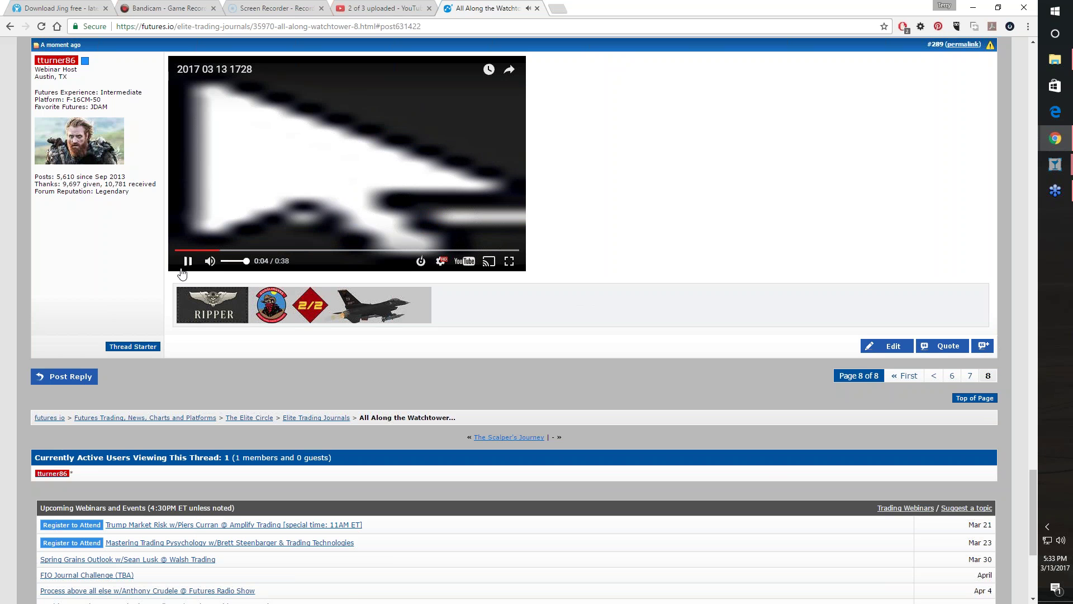
Copy the share link of Recording #2 from YouTube and open the new forum post in the advanced editor
click(380, 8)
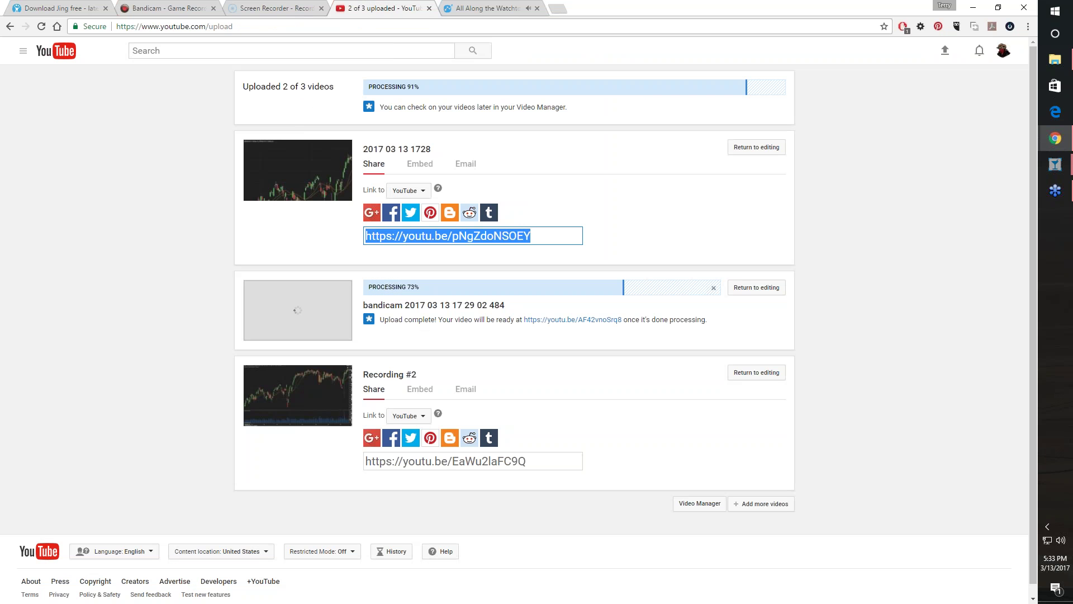
click(483, 467)
key(ctrl+c)
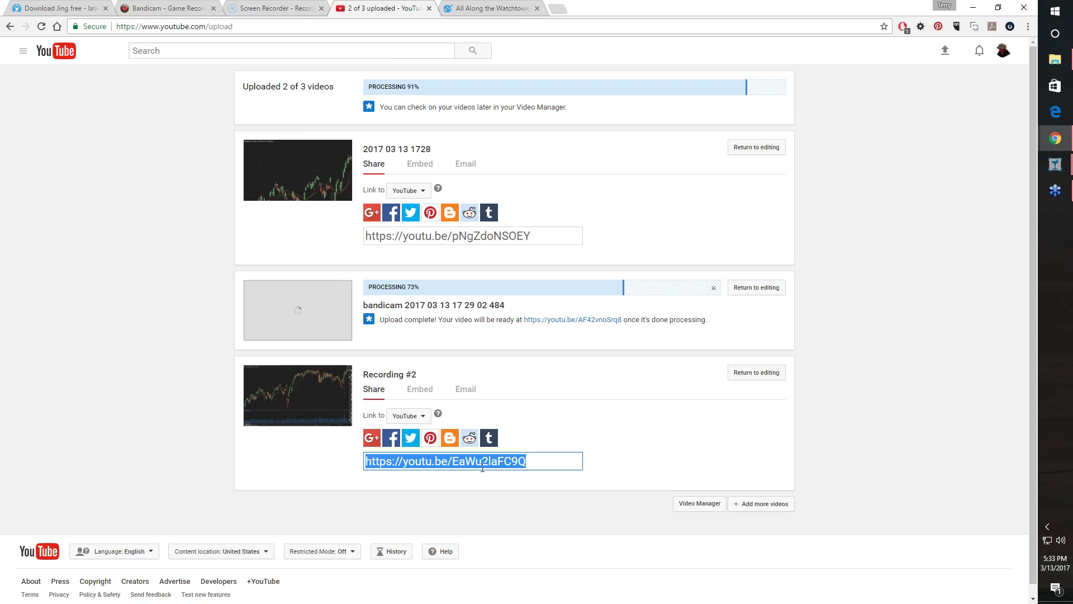
click(492, 8)
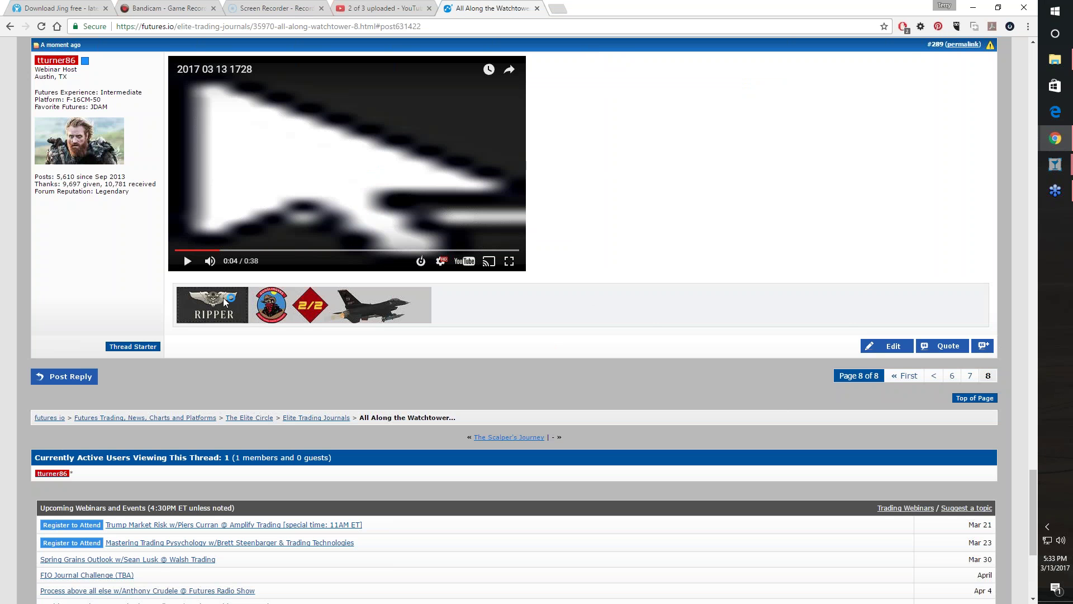
click(866, 346)
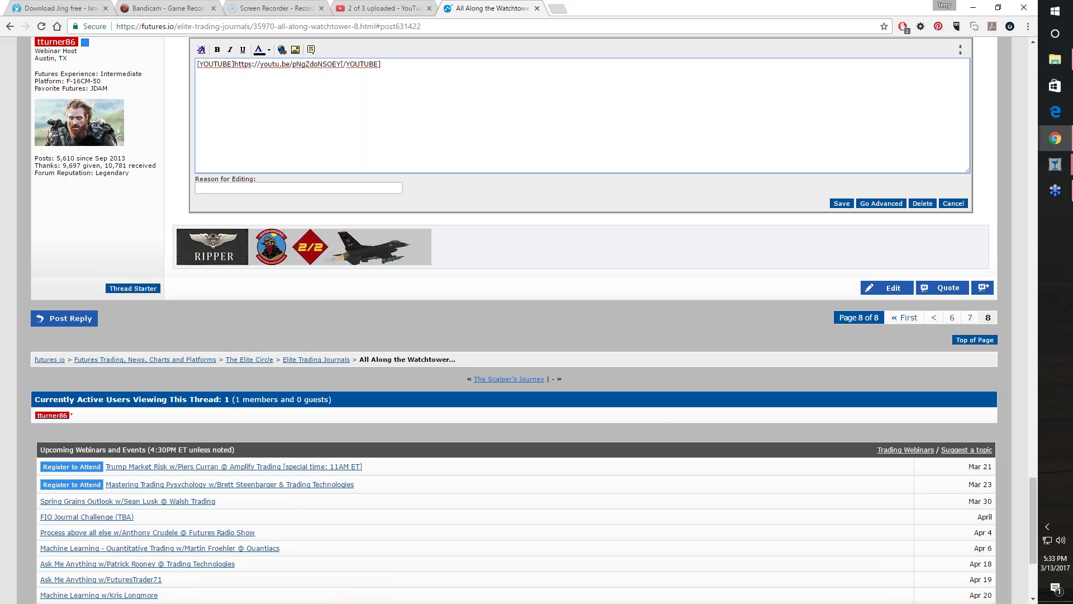
click(889, 203)
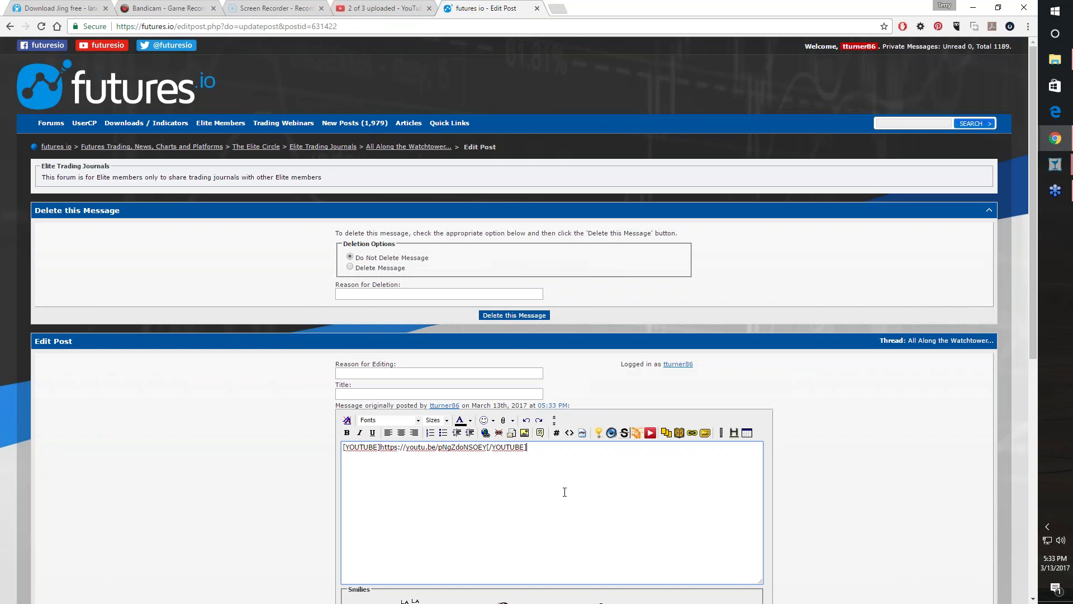
Add the Recording #2 link as a second YOUTUBE embed below the first one and save the post
click(650, 433)
key(ctrl+v)
scroll(653, 430, down, 1)
scroll(480, 425, down, 3)
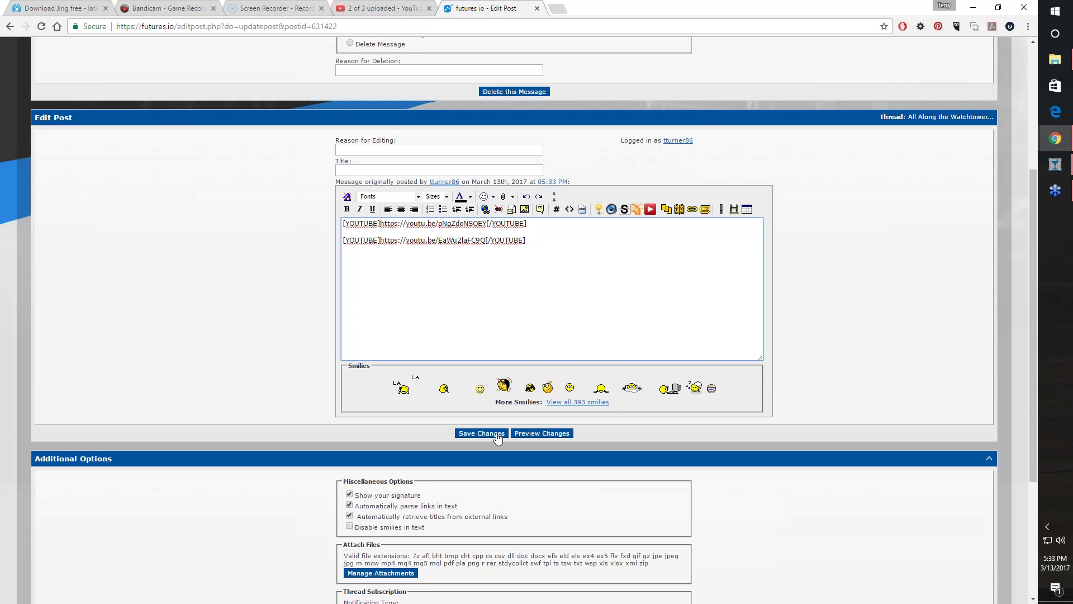
click(479, 434)
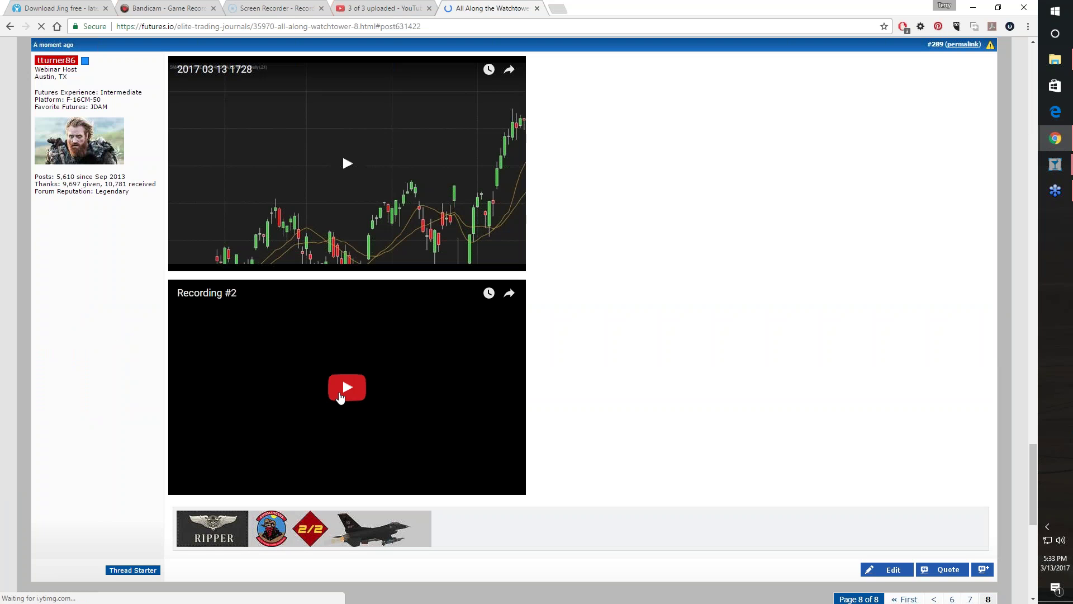
Play the embedded Recording #2 video in the forum post and pause it near its end
click(333, 355)
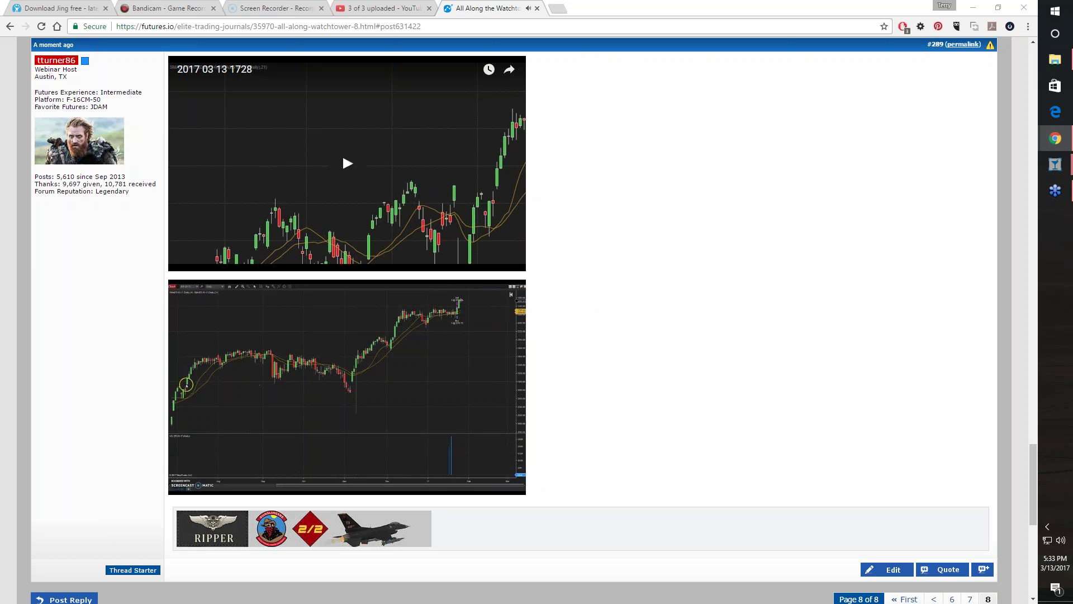
mouse_move(1055, 163)
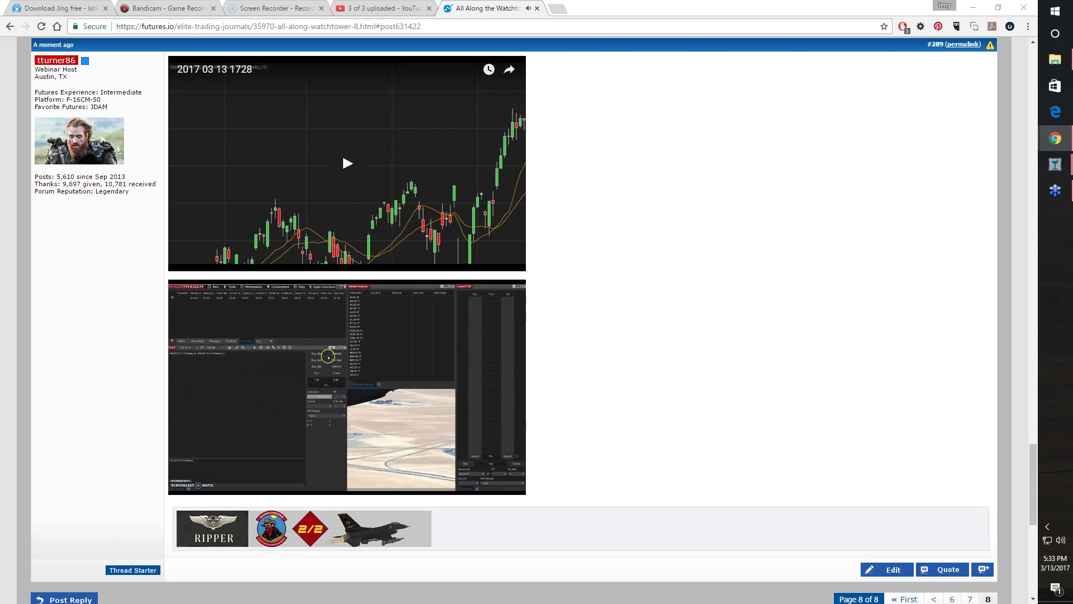
mouse_move(188, 489)
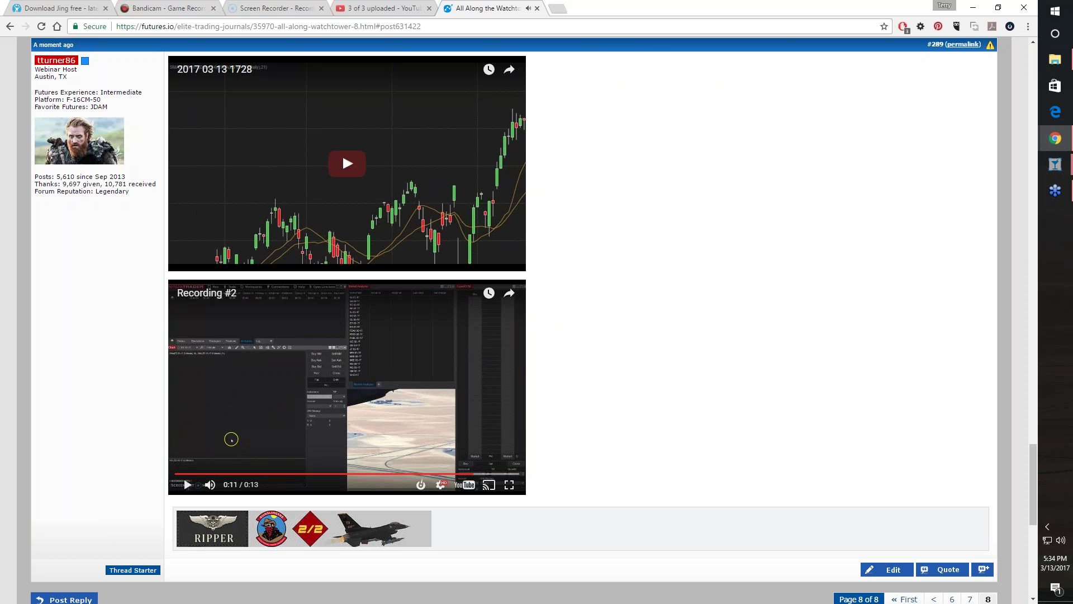
Revisit the Jing download page, check the YouTube upload list, and return to the forum post
click(55, 6)
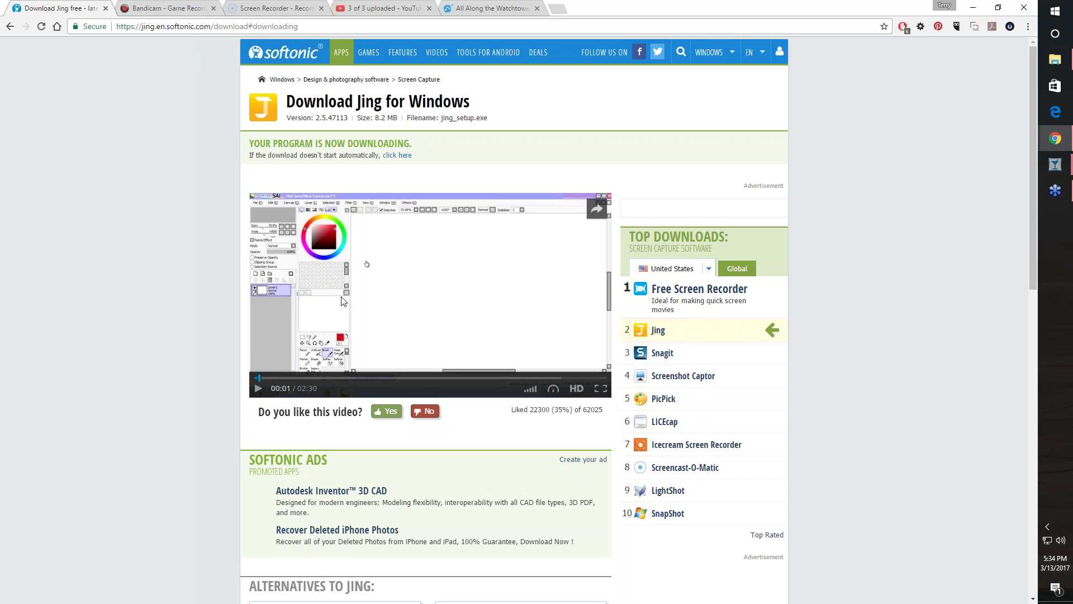
click(369, 7)
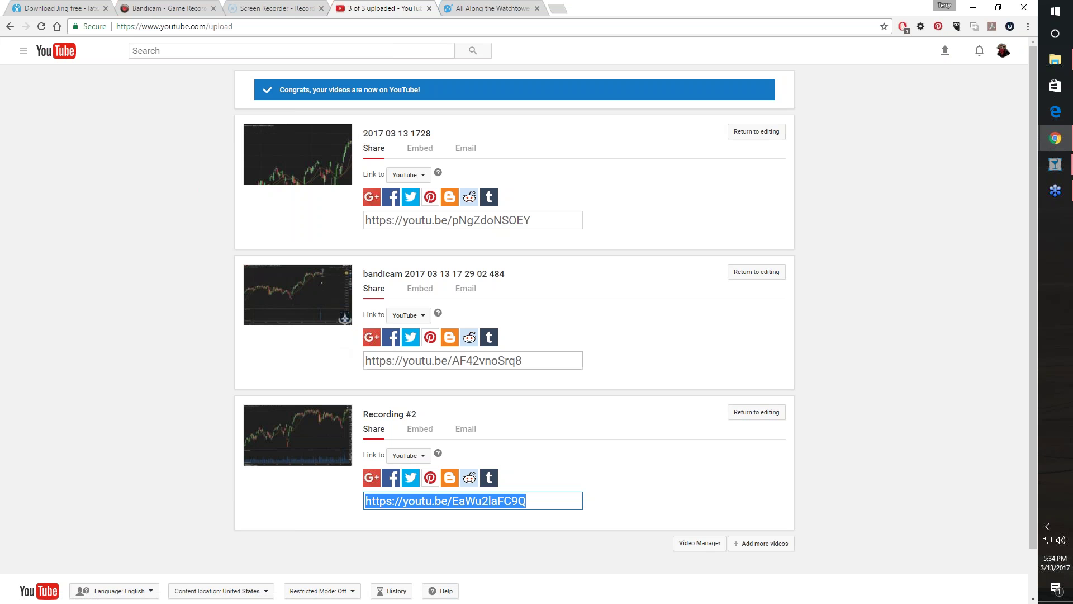
click(437, 6)
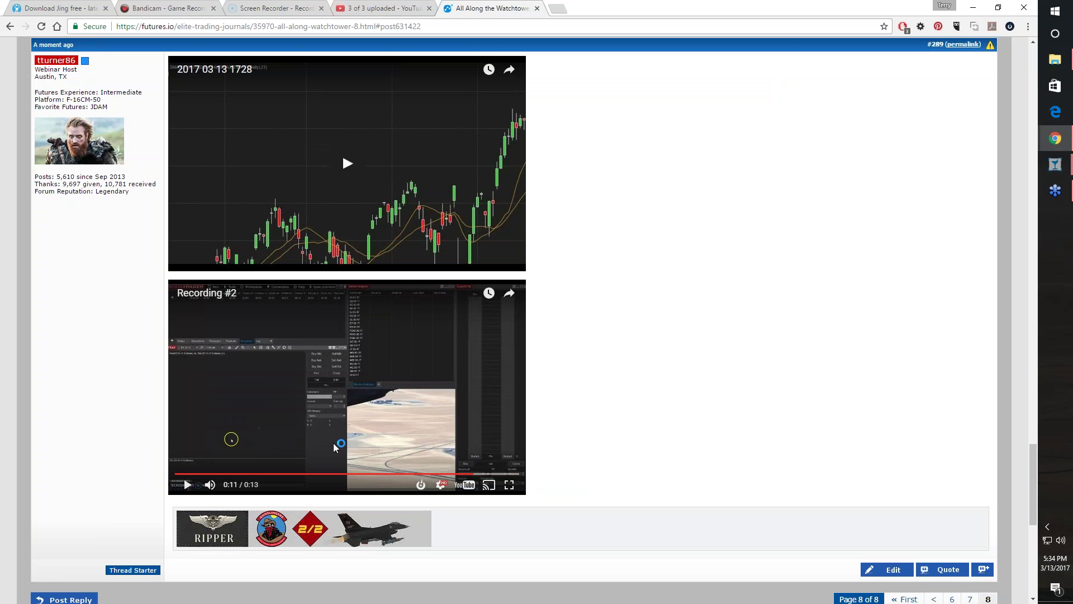